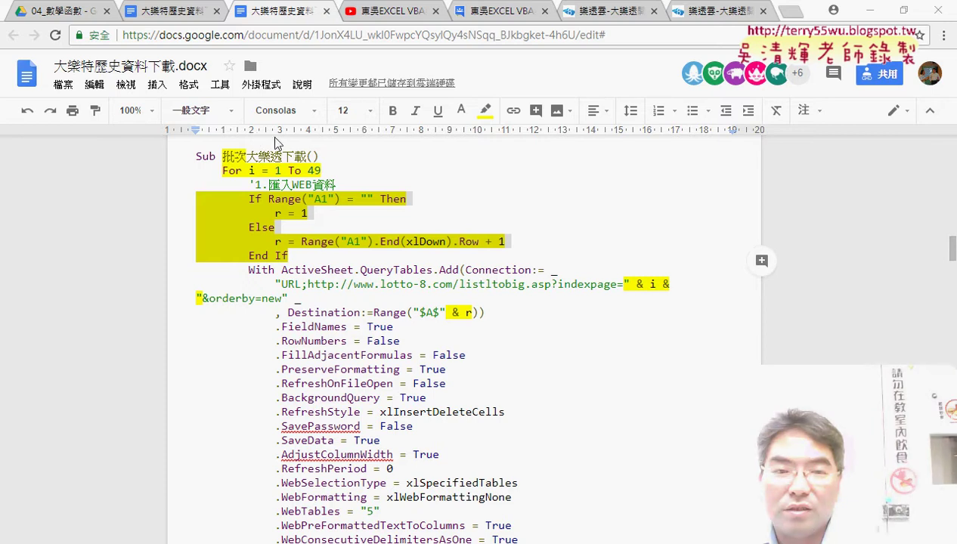
Highlight the Columns("A:L").AutoFit line in the notes, then scroll down to the 2.VBA程式碼 section.
click(230, 155)
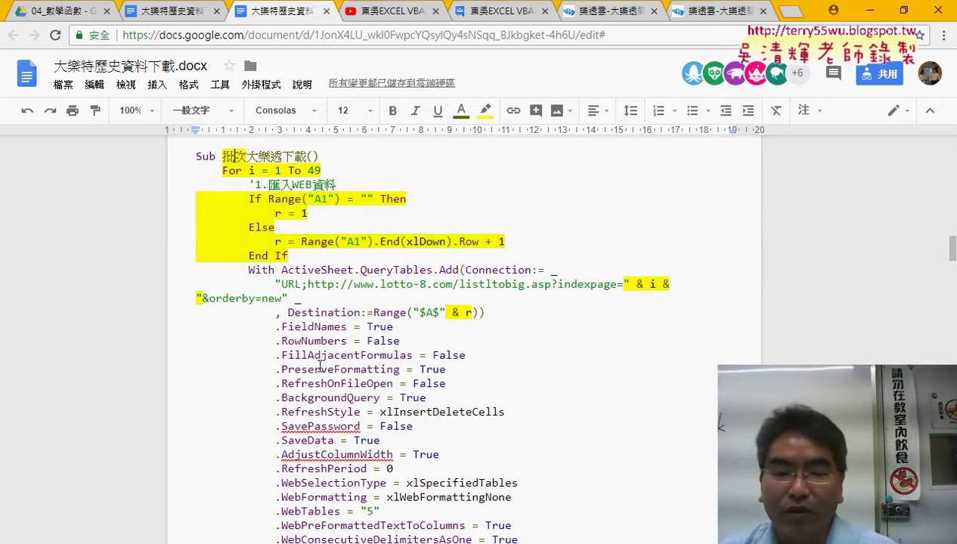
scroll(248, 240, down, 3)
scroll(248, 241, down, 1)
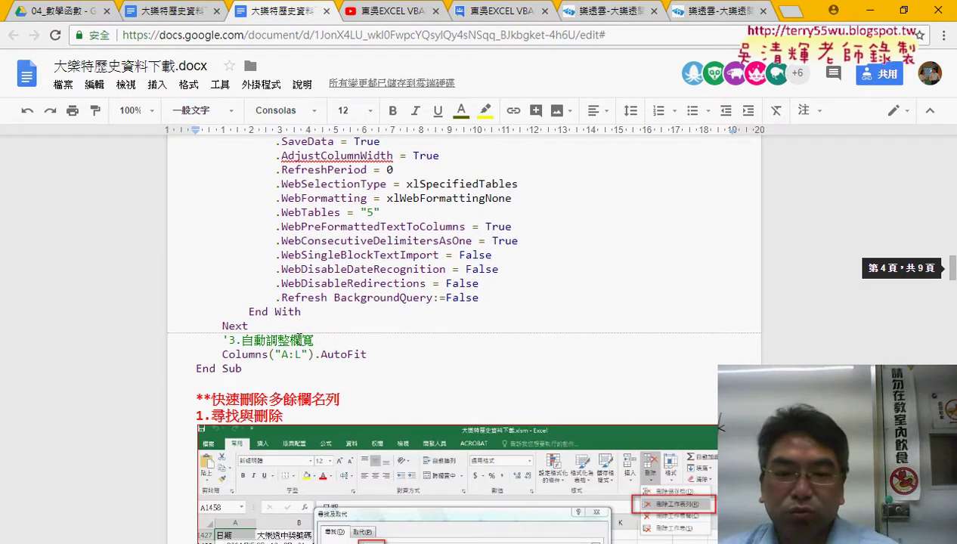
drag(223, 357, 369, 357)
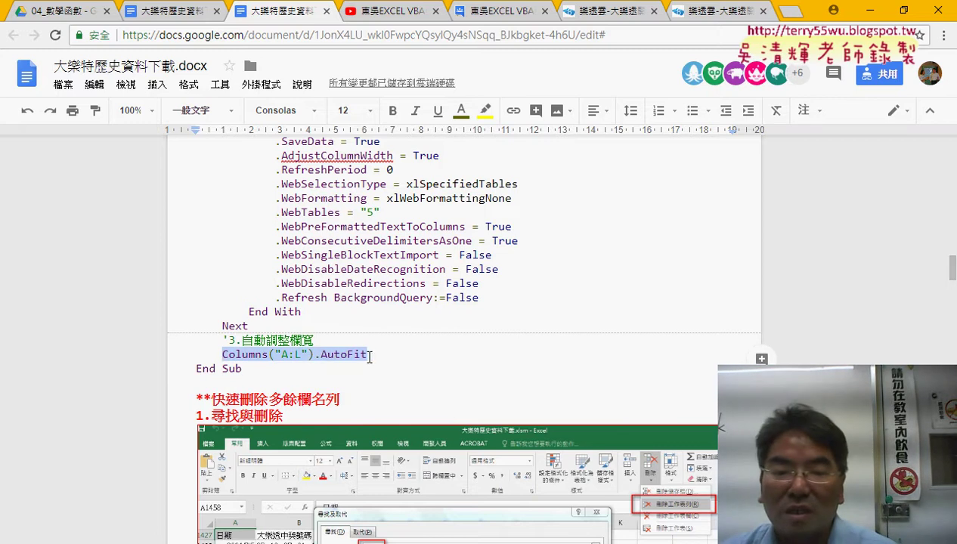
drag(222, 355, 367, 356)
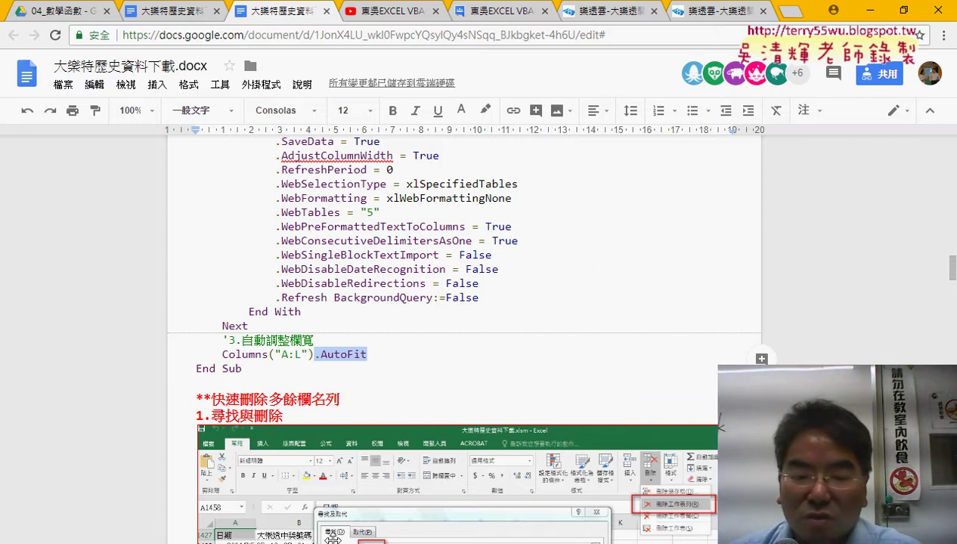
scroll(406, 346, down, 3)
scroll(411, 345, down, 2)
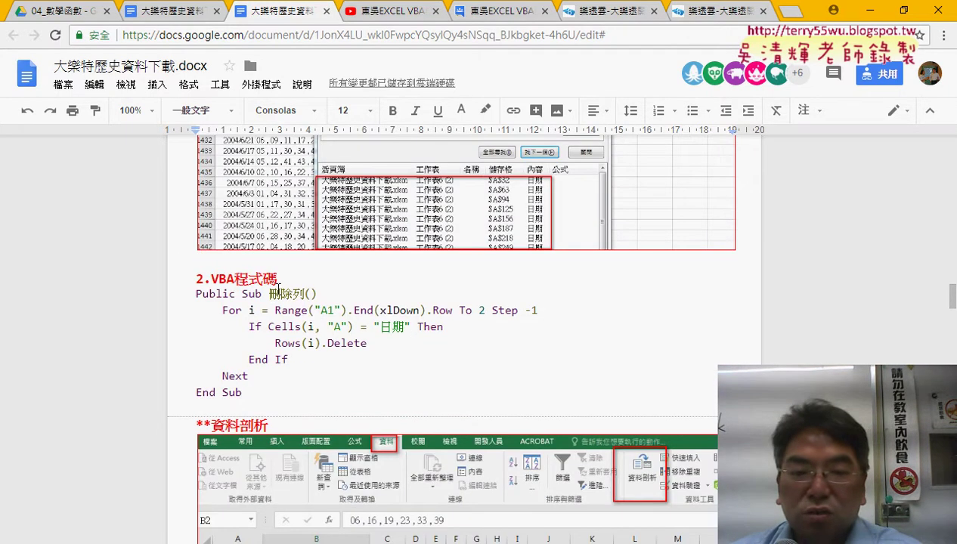
drag(269, 294, 307, 294)
scroll(306, 294, up, 3)
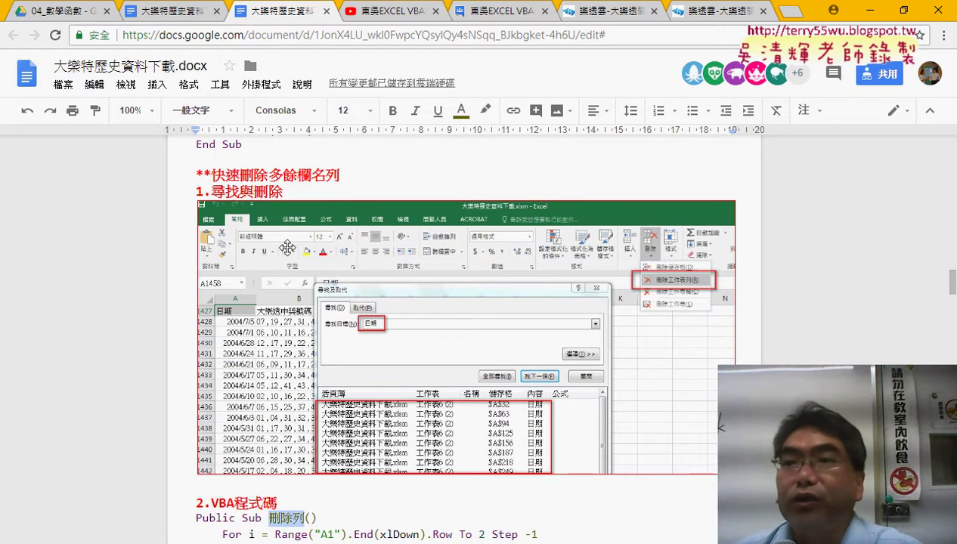
scroll(287, 248, down, 3)
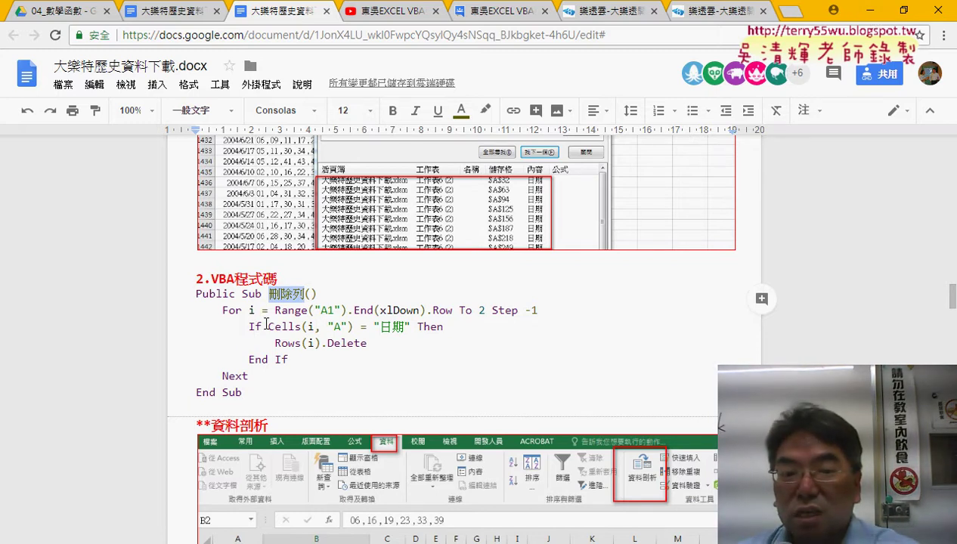
drag(274, 310, 452, 313)
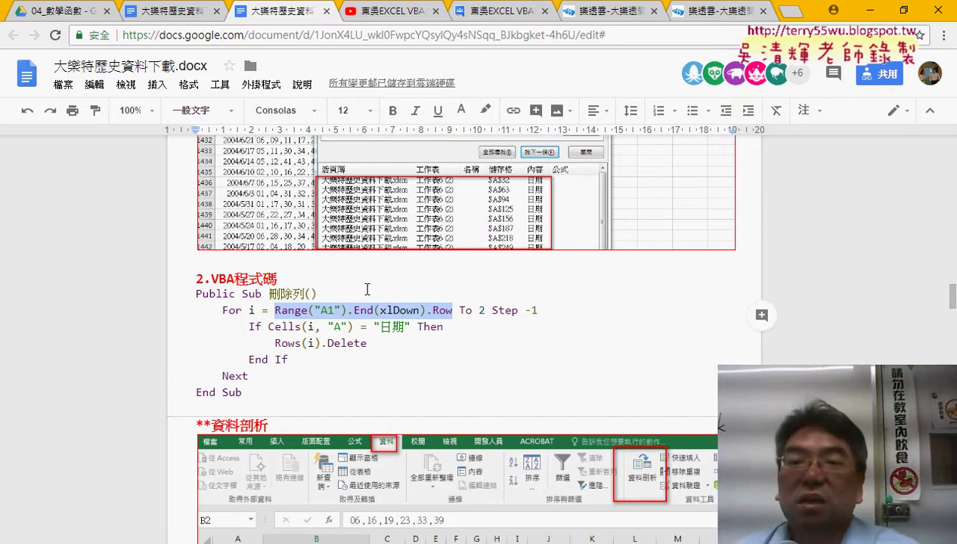
Minimize Chrome and look over the lottery history worksheet beside the VBA editor.
click(866, 17)
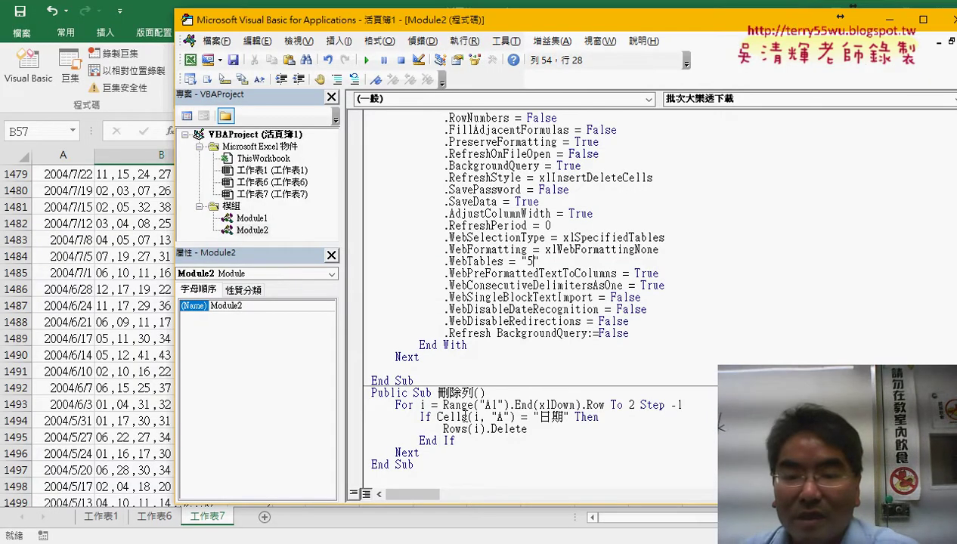
click(457, 440)
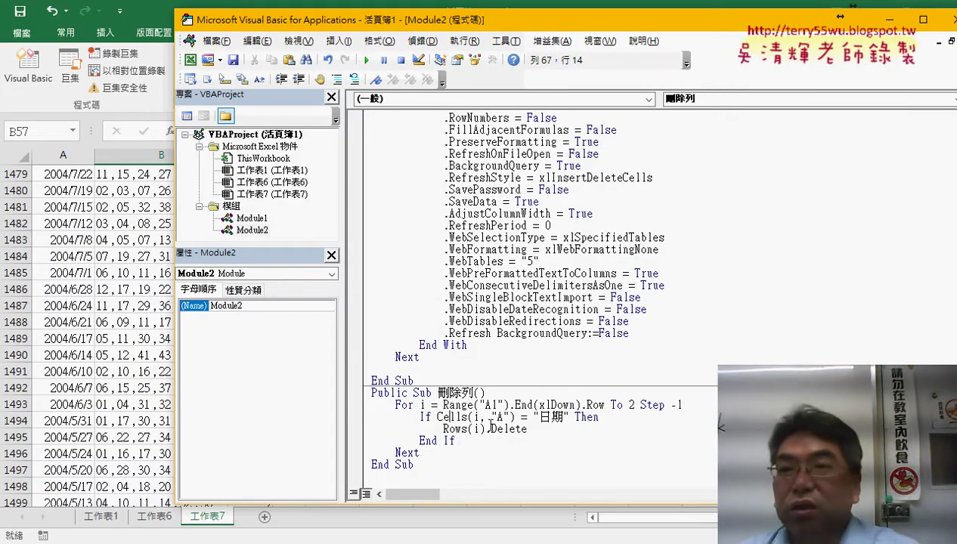
click(107, 314)
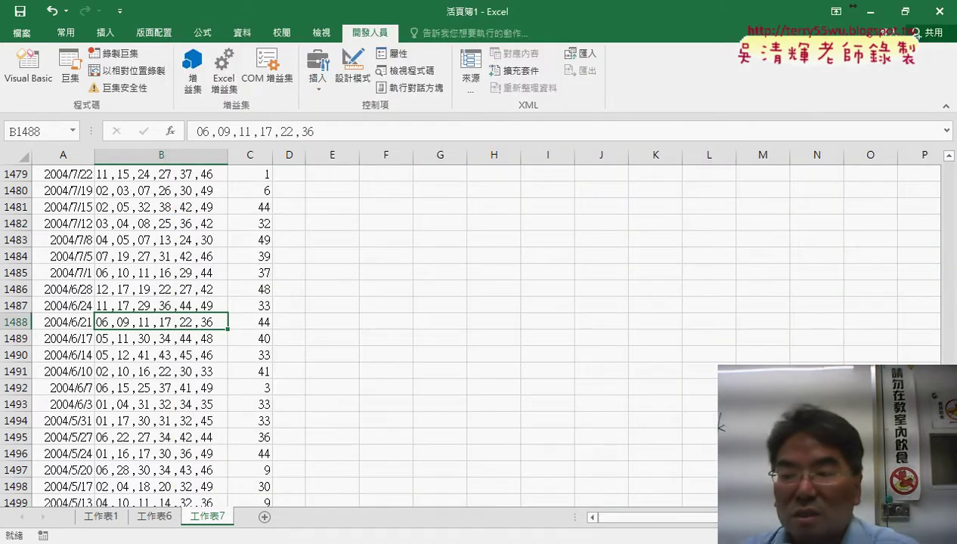
scroll(465, 333, up, 1)
scroll(465, 334, up, 20)
scroll(465, 334, up, 20)
scroll(465, 334, up, 5)
scroll(465, 334, down, 10)
scroll(465, 333, up, 3)
scroll(465, 334, up, 20)
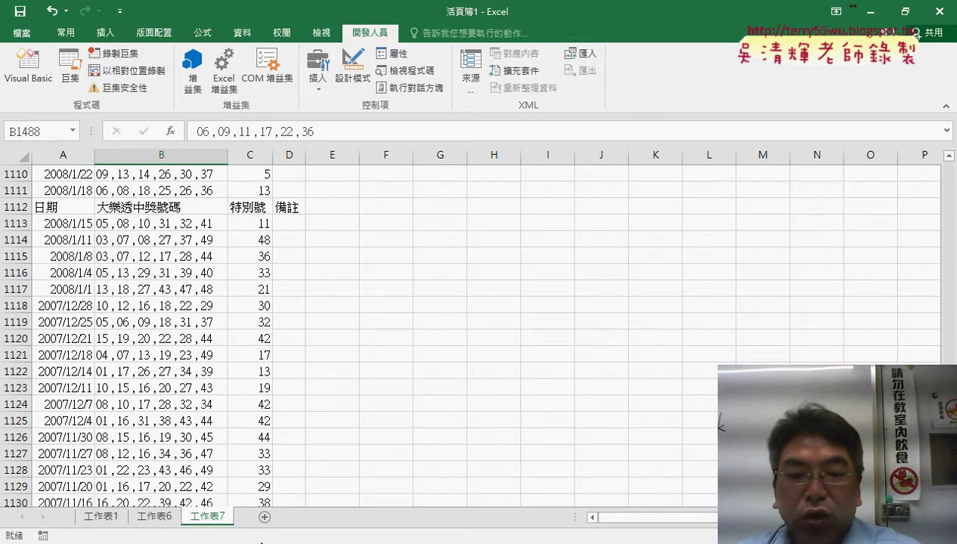
Run the 刪除列 macro in the VBA editor to delete the repeated 日期 header rows.
click(395, 484)
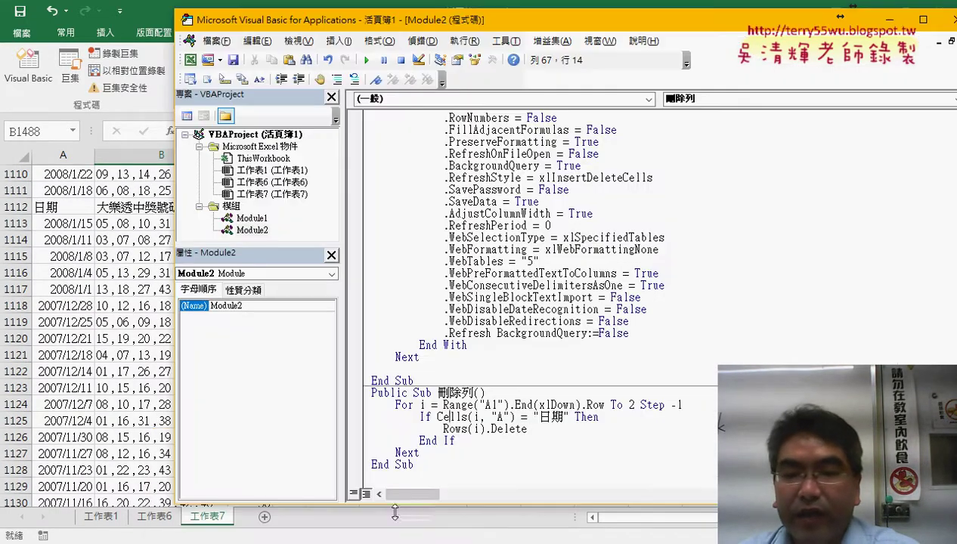
double_click(446, 393)
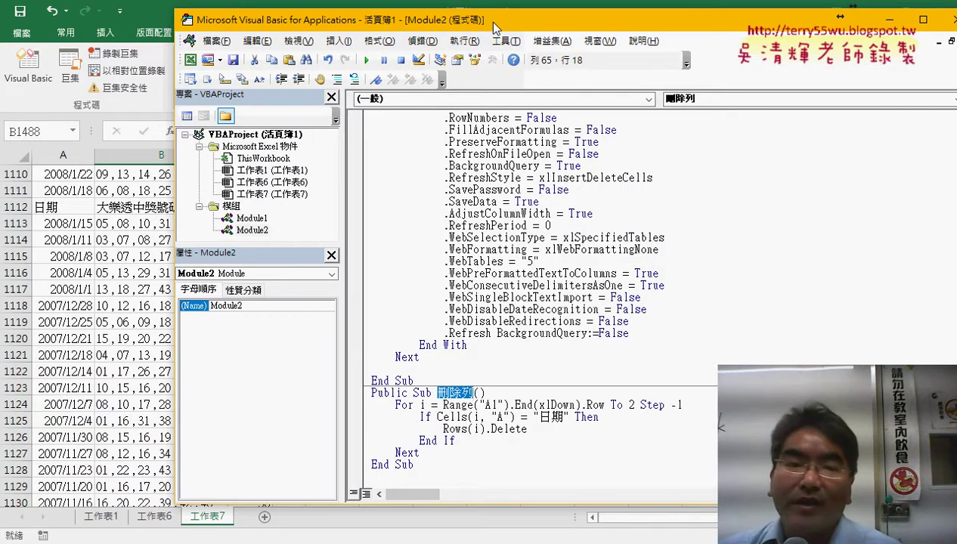
drag(469, 19, 595, 15)
click(583, 436)
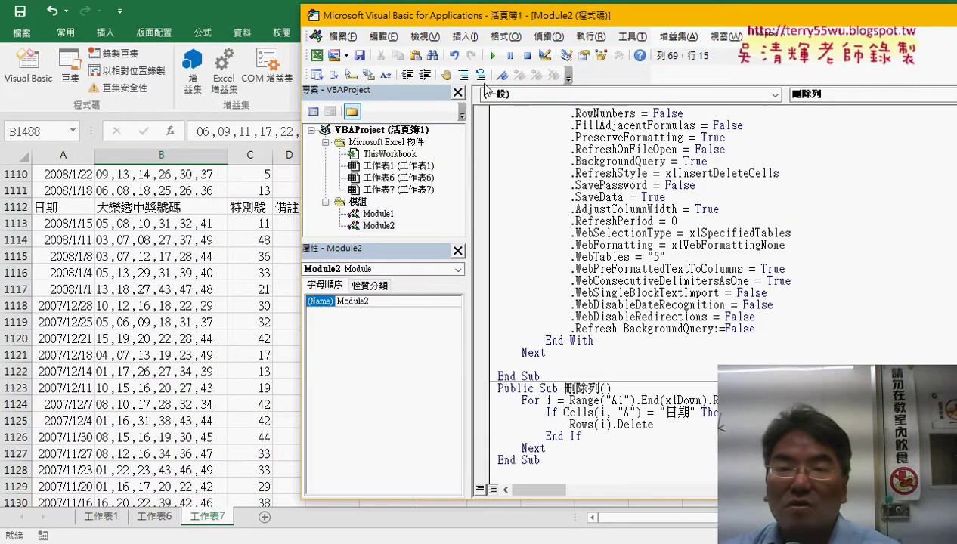
click(493, 56)
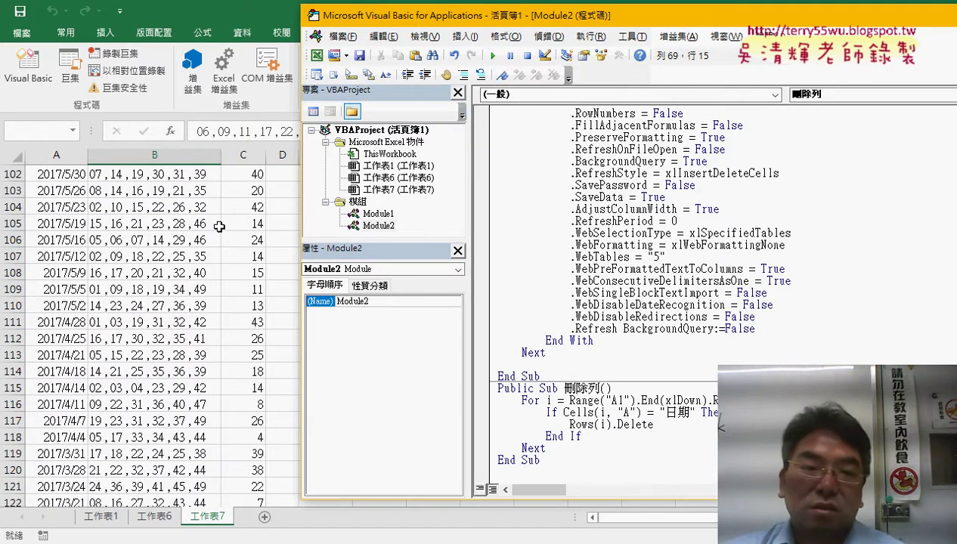
key(alt+F11)
scroll(923, 272, up, 4)
drag(949, 193, 951, 185)
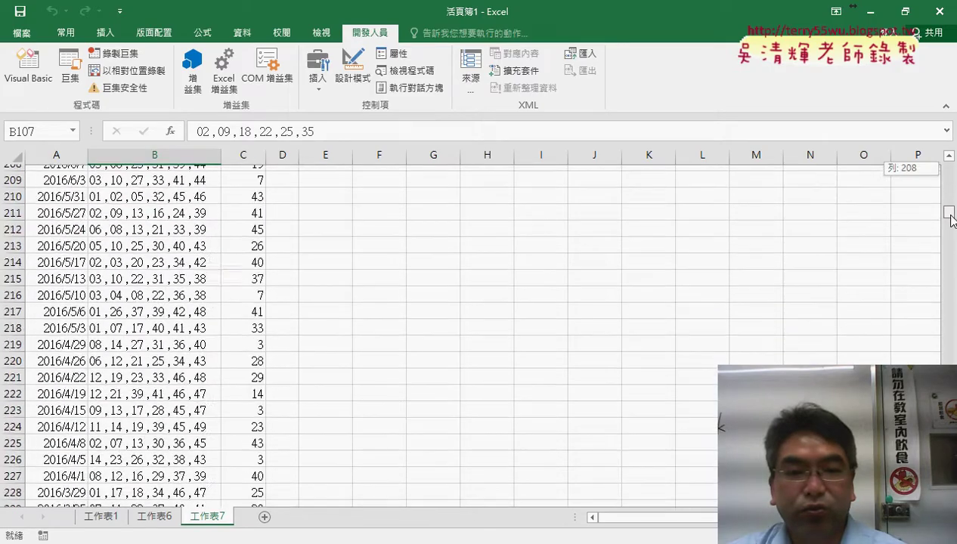
mouse_move(951, 185)
mouse_down()
mouse_move(951, 356)
mouse_move(954, 166)
mouse_up()
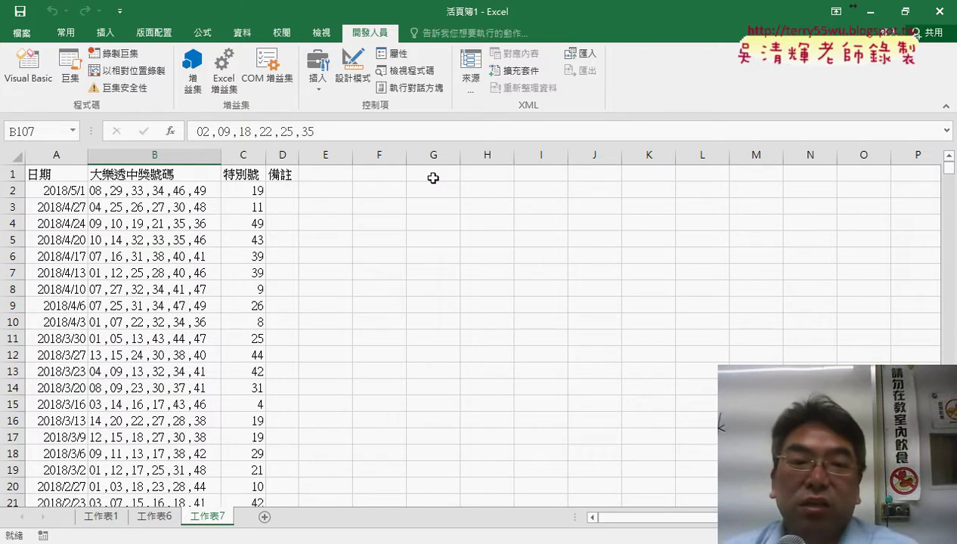
Add a new sheet 工作表8 and run the 批次大樂透下載 macro to download lottery history.
click(265, 517)
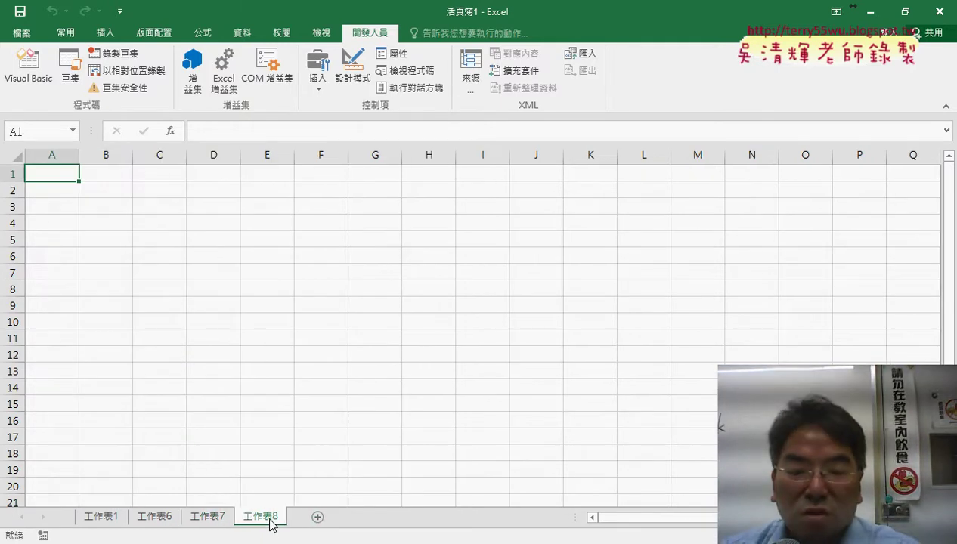
click(312, 543)
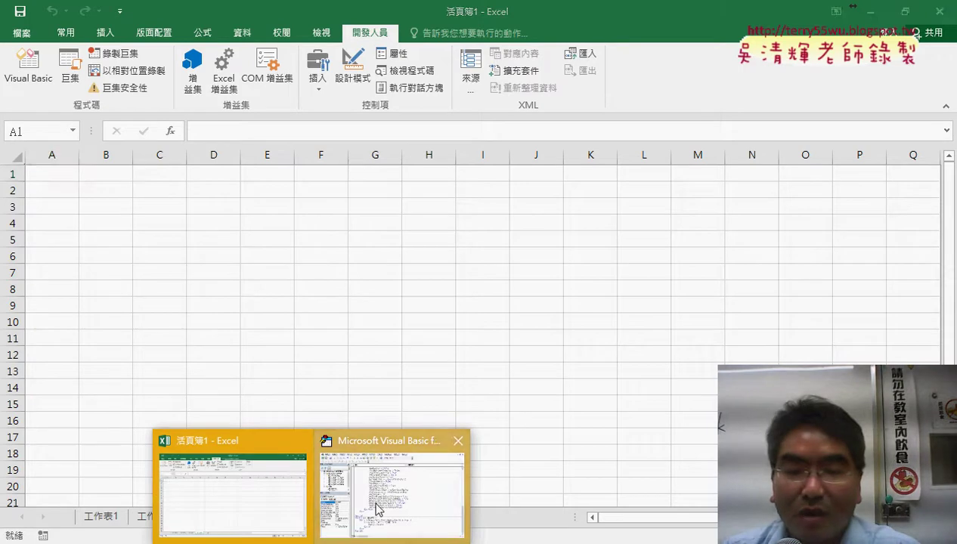
click(378, 509)
scroll(604, 344, up, 2)
click(609, 257)
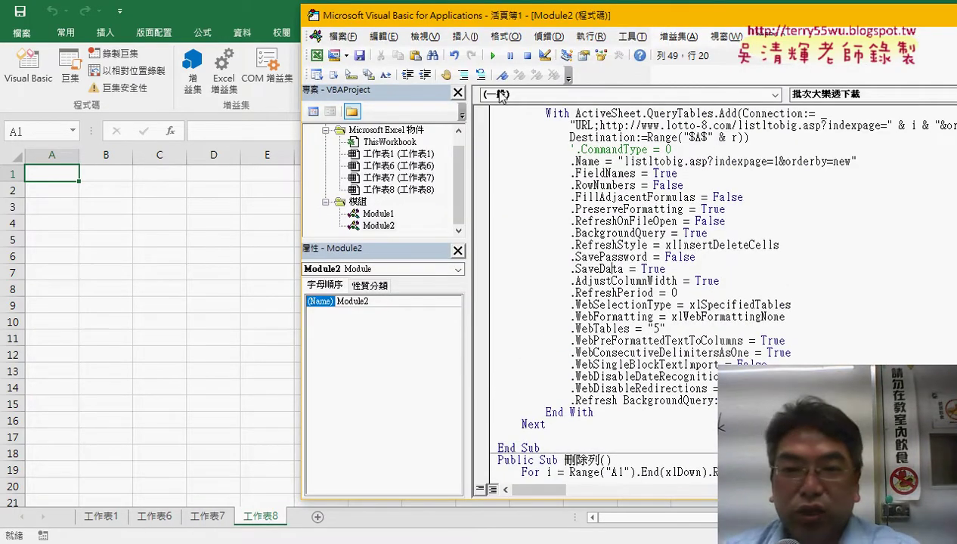
click(492, 55)
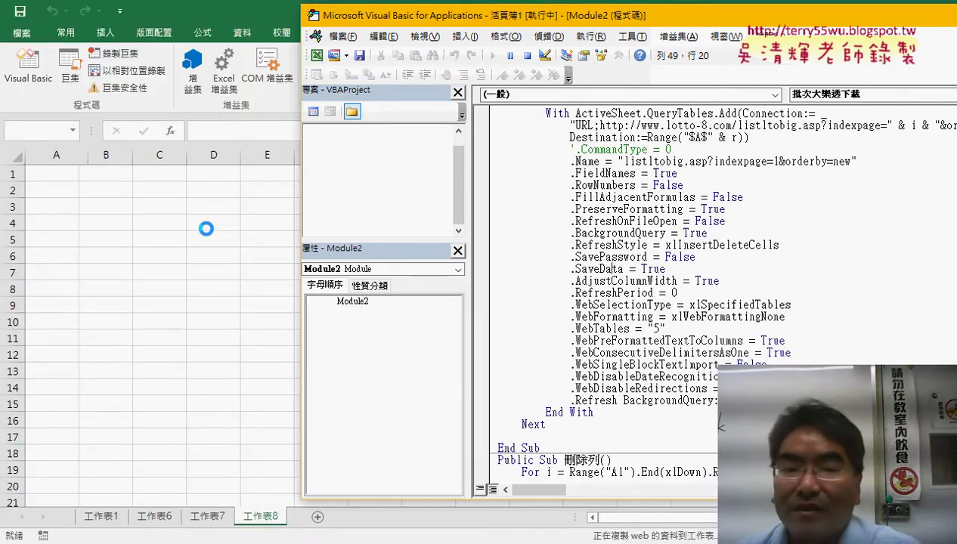
click(148, 334)
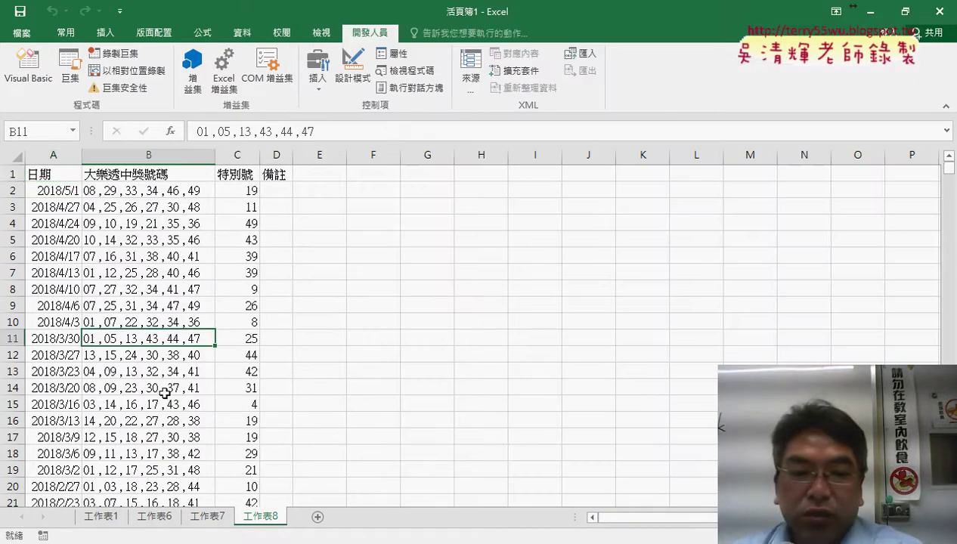
scroll(185, 393, down, 6)
scroll(185, 393, down, 6)
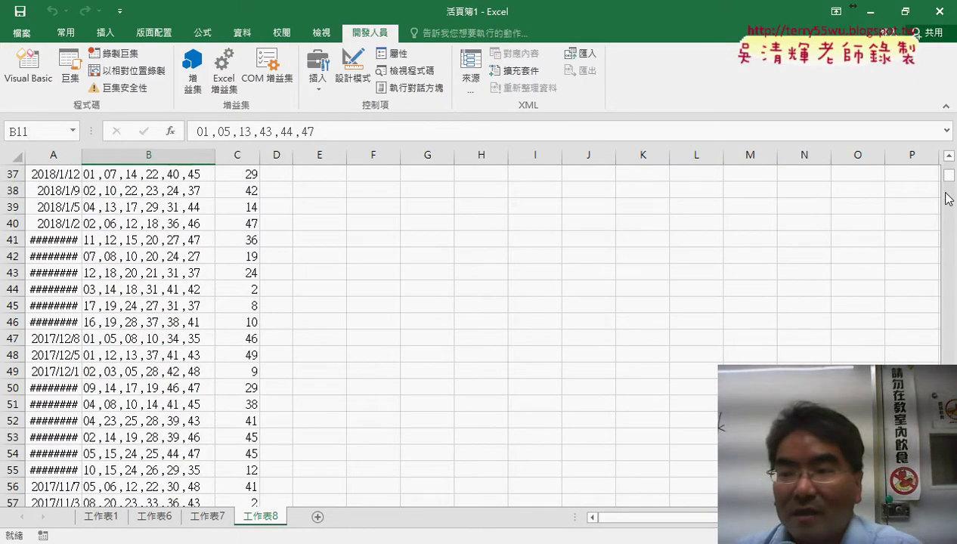
drag(949, 175, 949, 484)
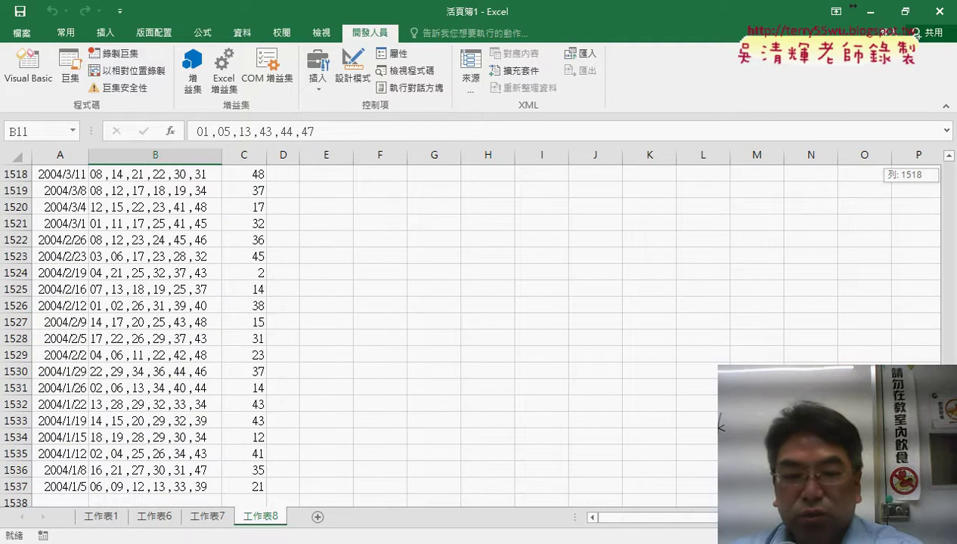
scroll(113, 382, down, 3)
click(70, 338)
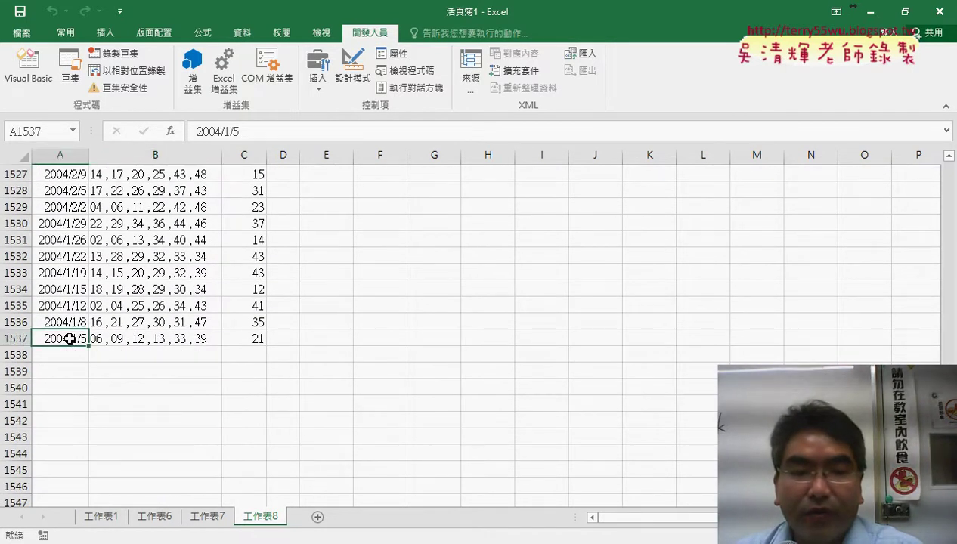
scroll(78, 336, up, 4)
scroll(78, 336, up, 3)
click(68, 289)
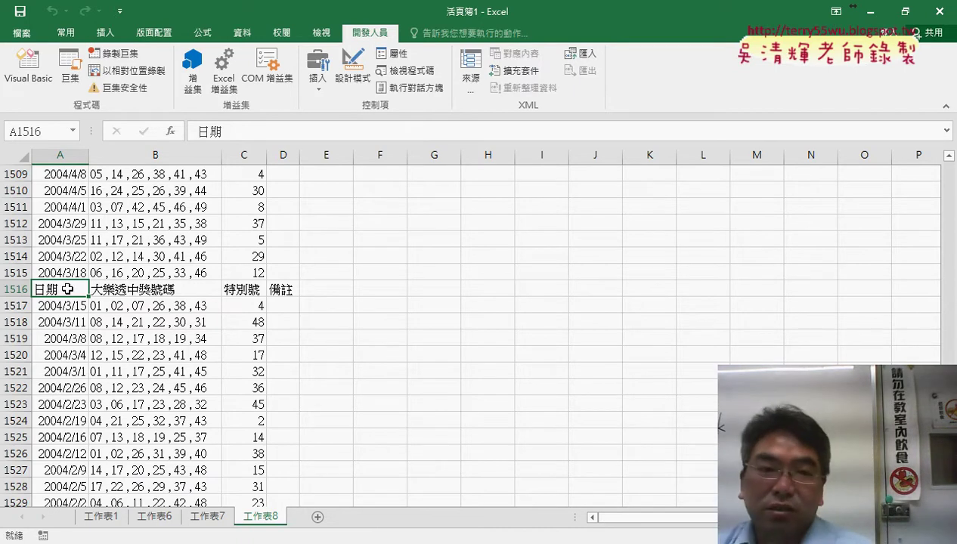
double_click(224, 133)
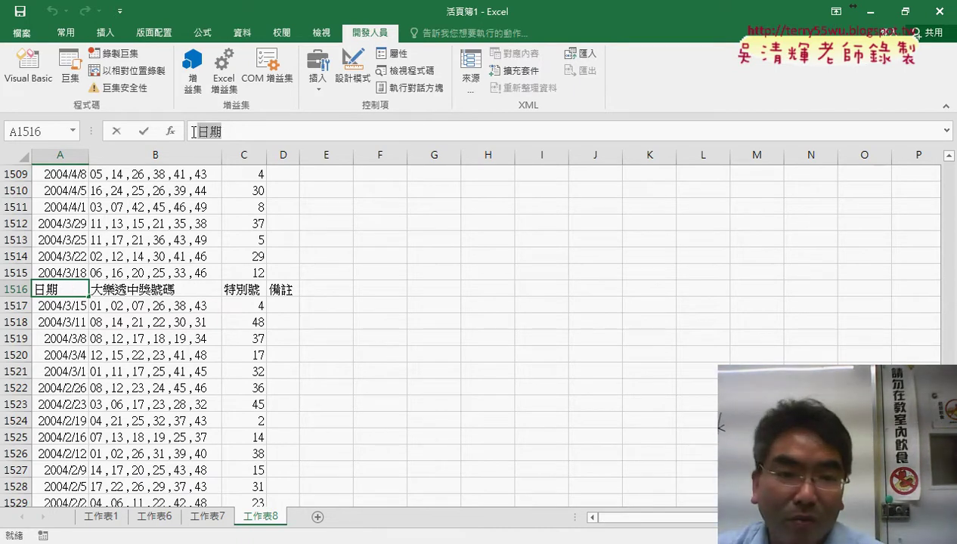
click(235, 134)
double_click(240, 135)
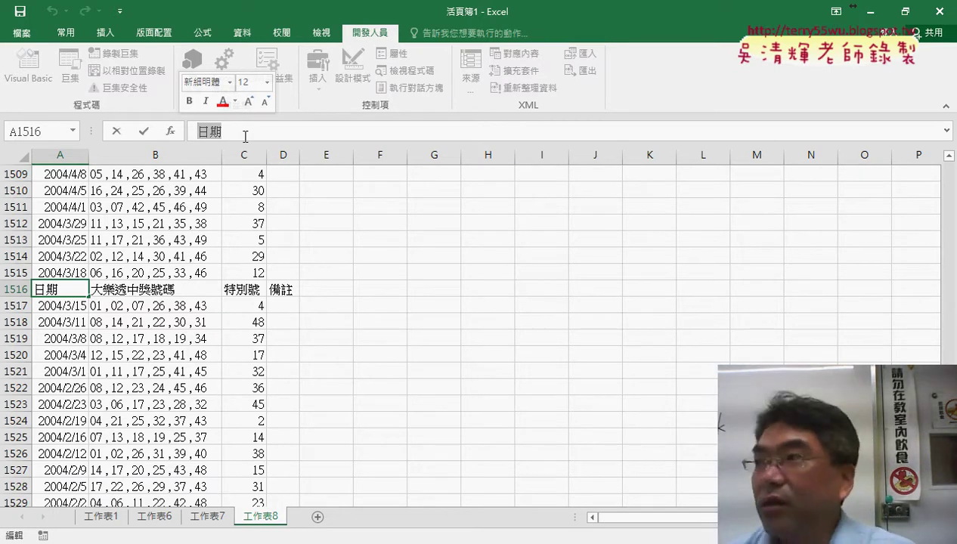
click(13, 289)
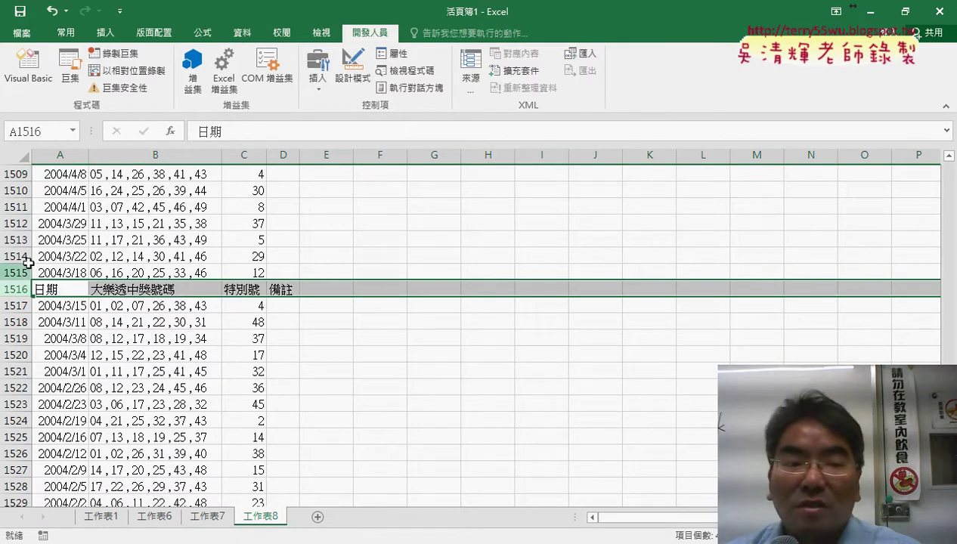
right_click(126, 290)
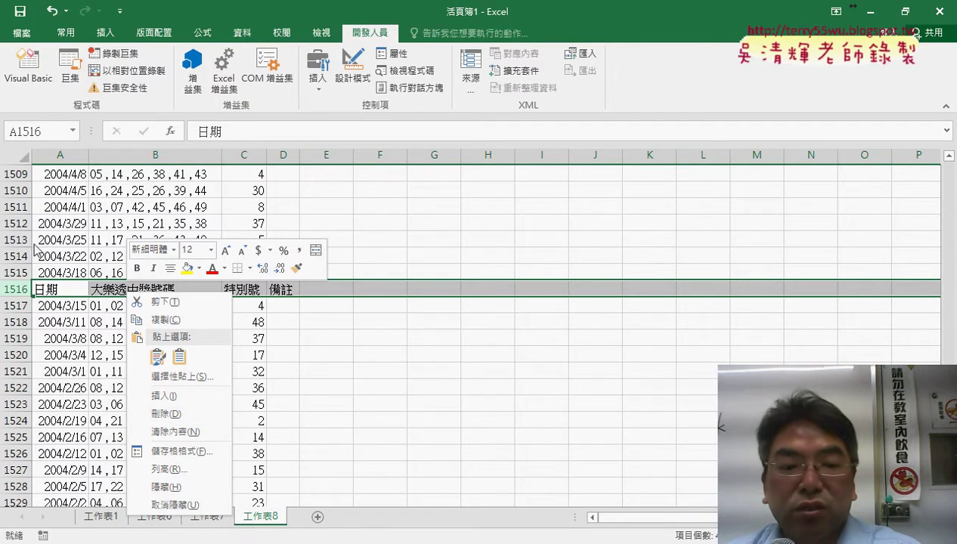
click(164, 413)
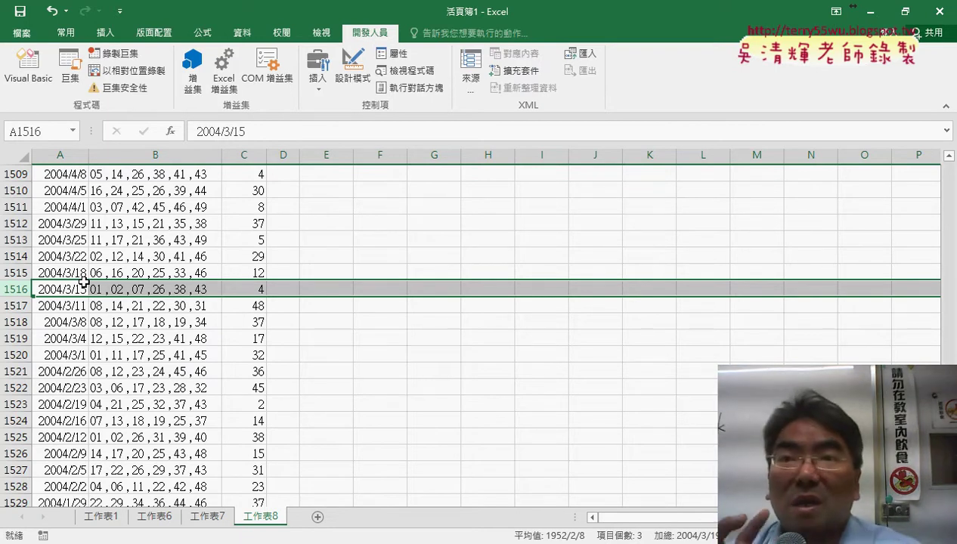
key(ctrl+z)
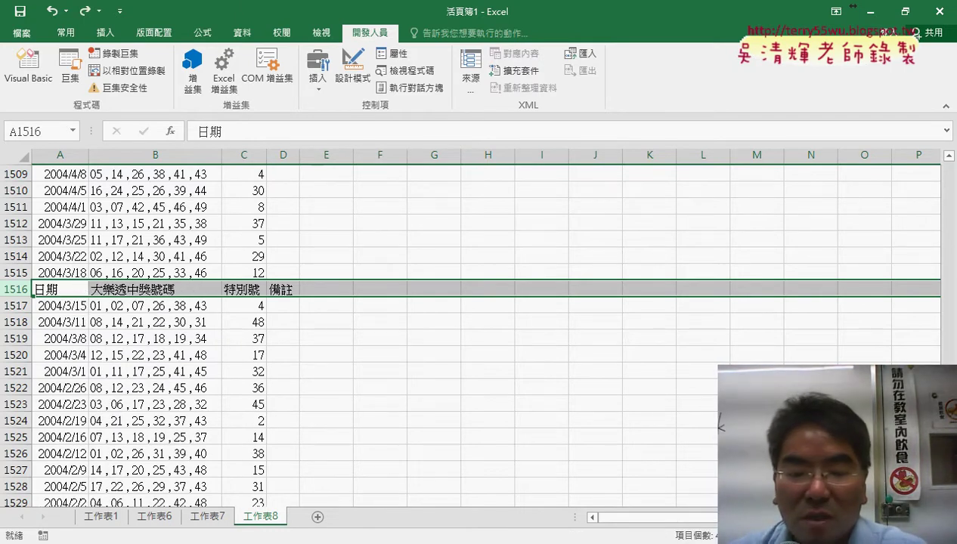
Walk through the 刪除列 loop's starting-row expression, pointing out xlDown.
click(401, 461)
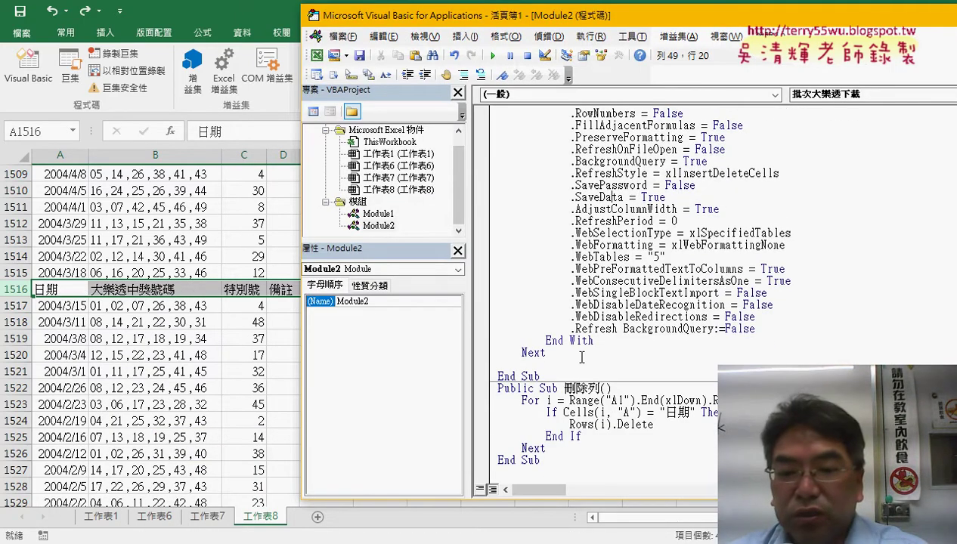
click(564, 388)
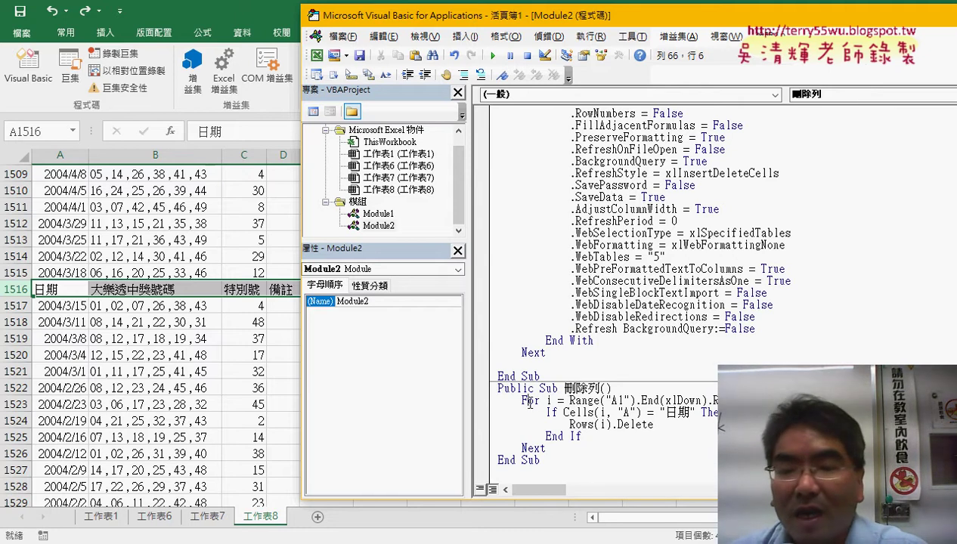
click(569, 402)
drag(568, 402, 724, 401)
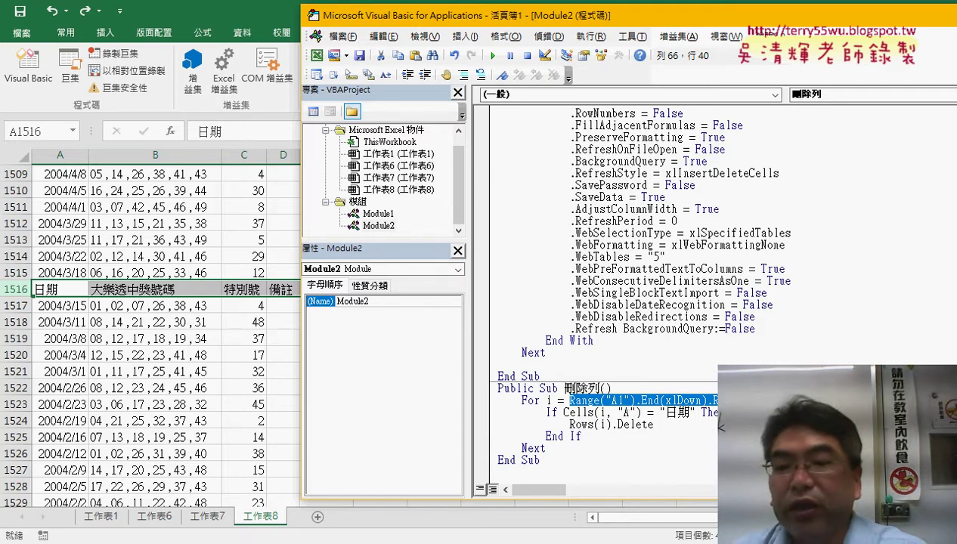
click(760, 401)
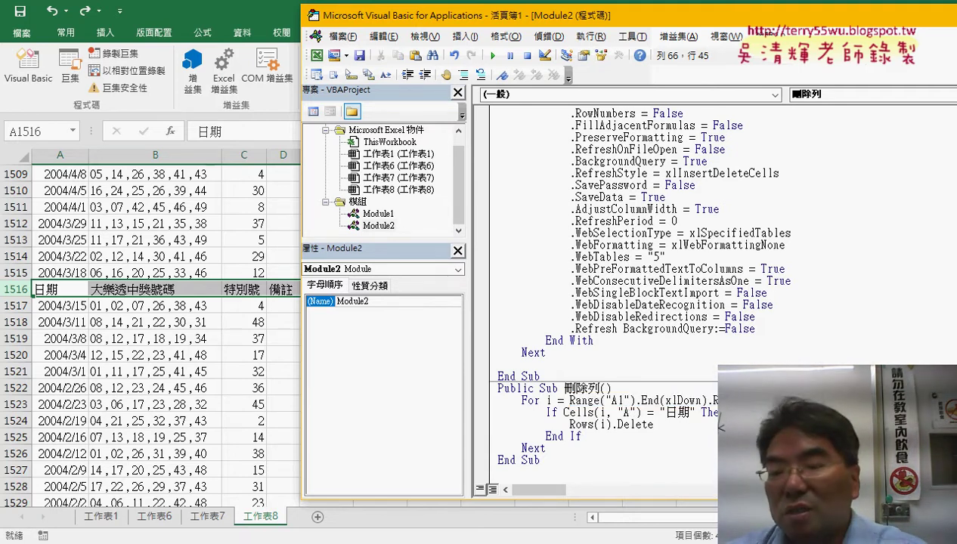
key(shift+Left)
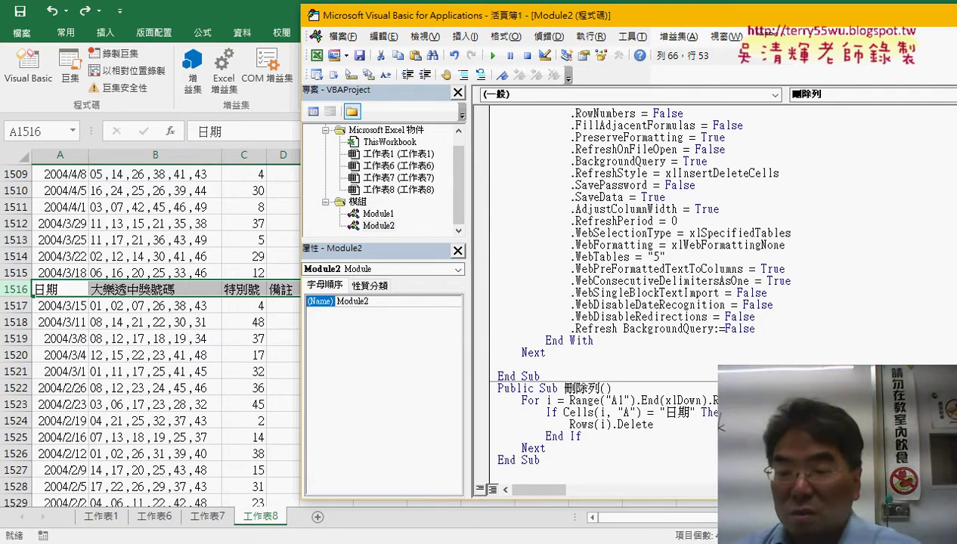
click(665, 401)
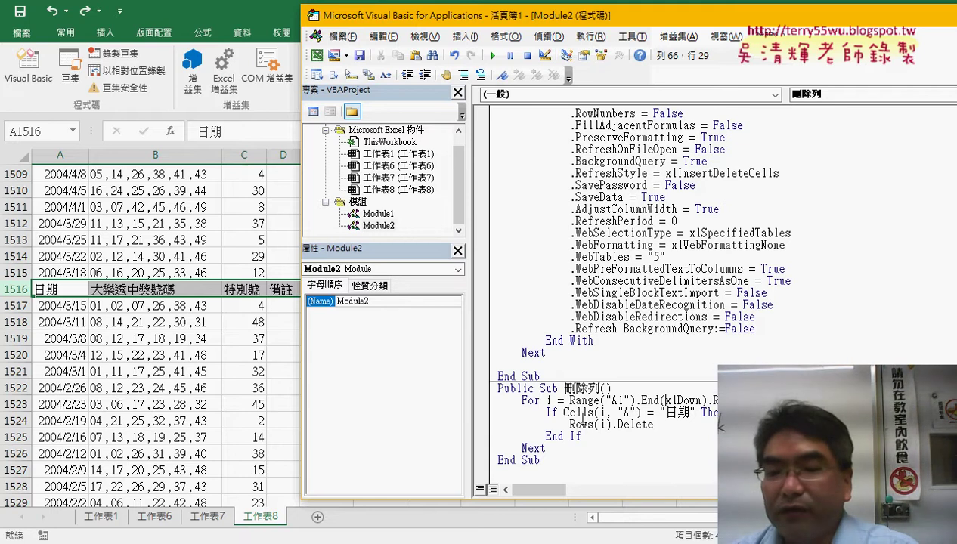
Explain the Cells(i, "A") = "日期" check and set a breakpoint on Rows(i).Delete.
drag(564, 413, 642, 413)
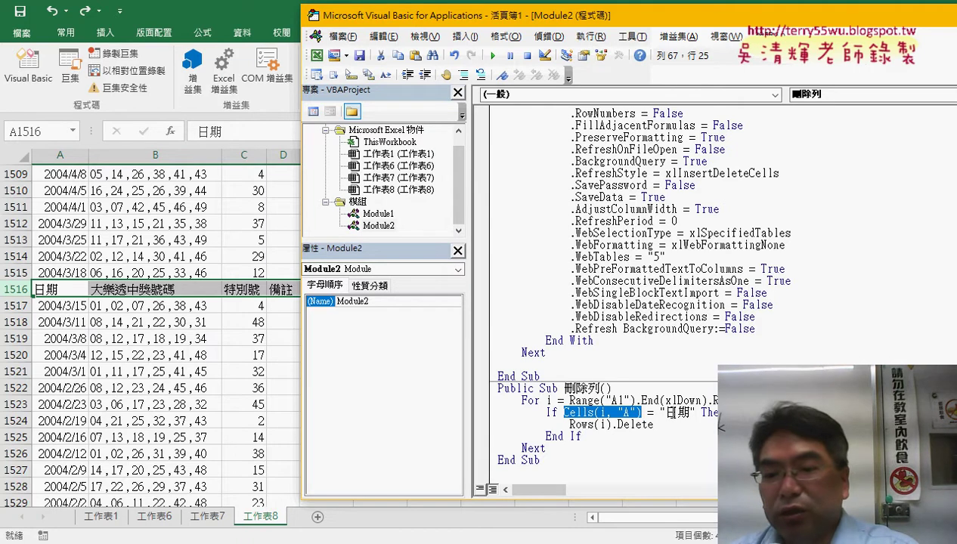
drag(659, 413, 695, 413)
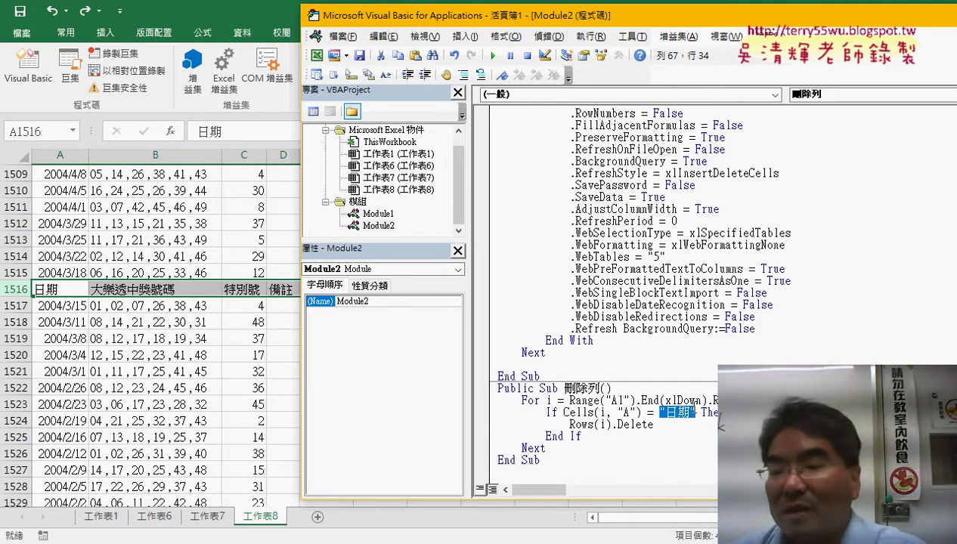
click(695, 412)
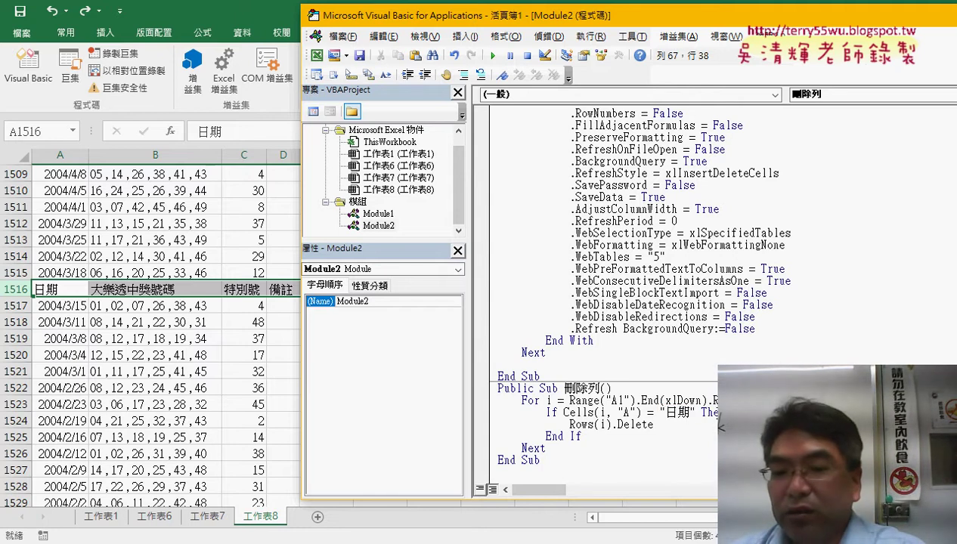
drag(570, 424, 612, 425)
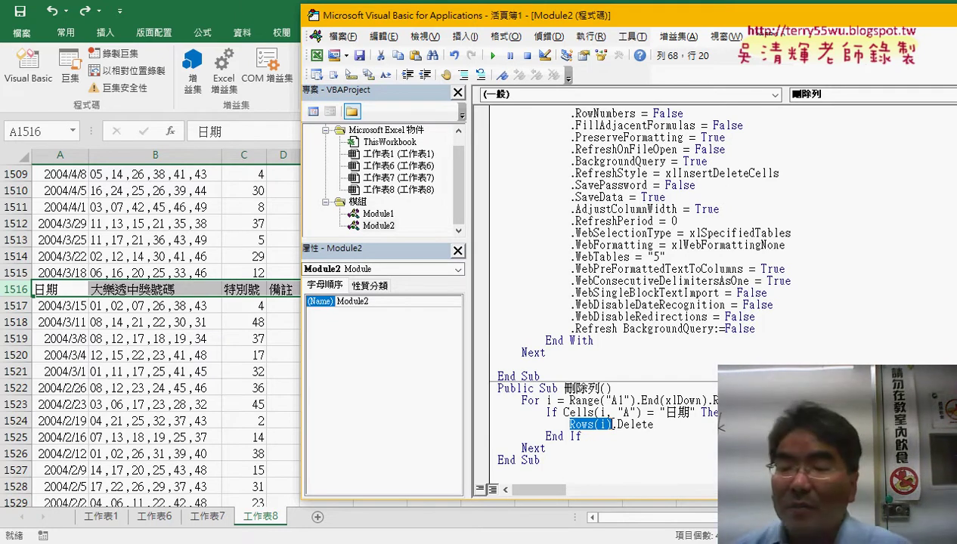
click(636, 425)
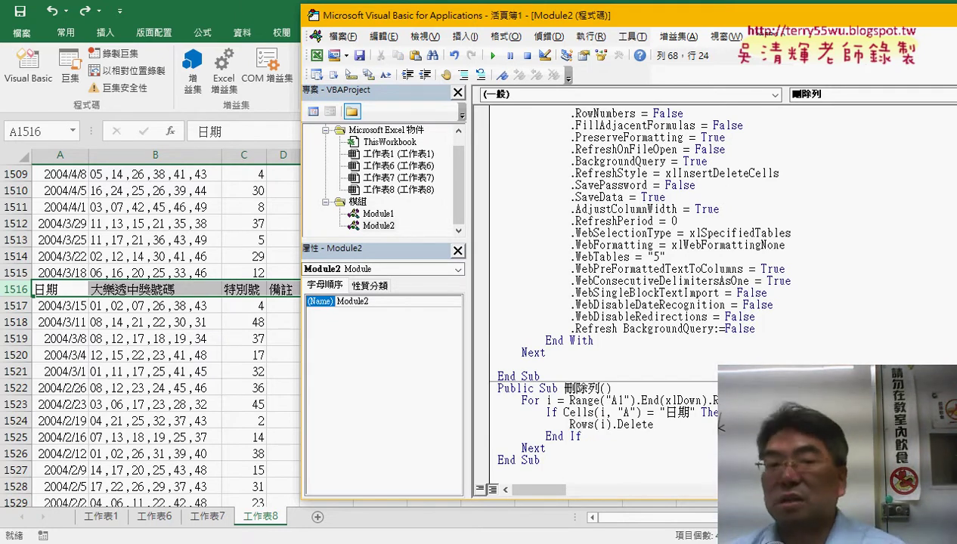
click(482, 425)
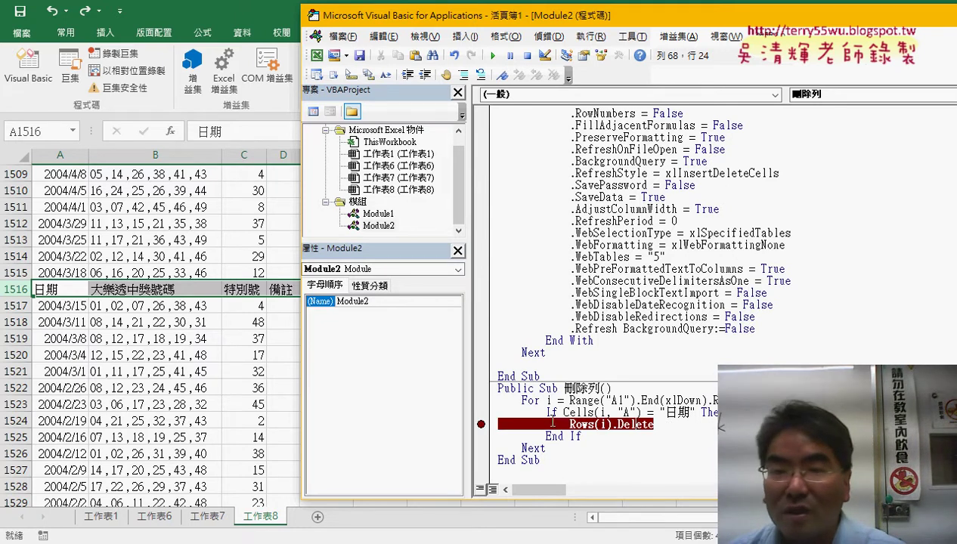
Run 刪除列 to the breakpoint and step with F8 to delete header row 1516.
click(493, 55)
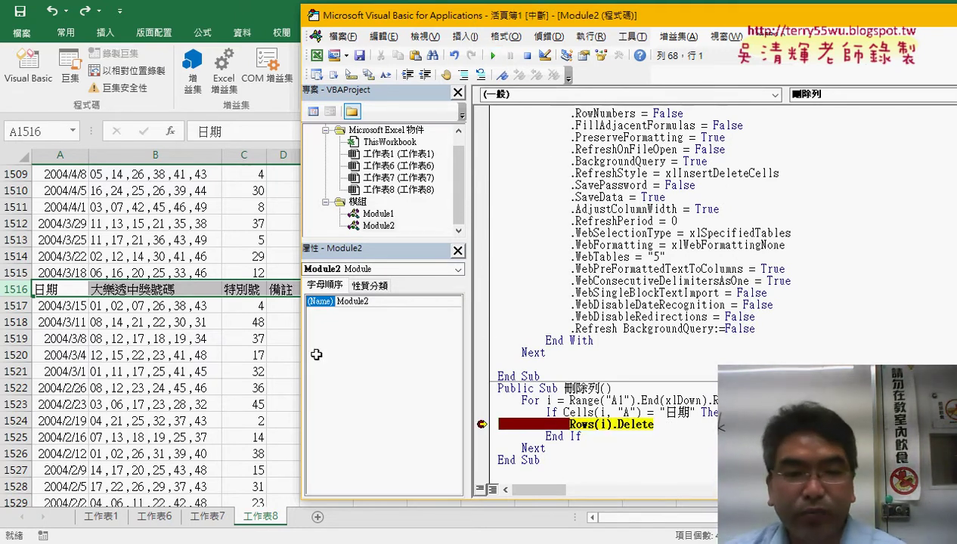
mouse_move(604, 425)
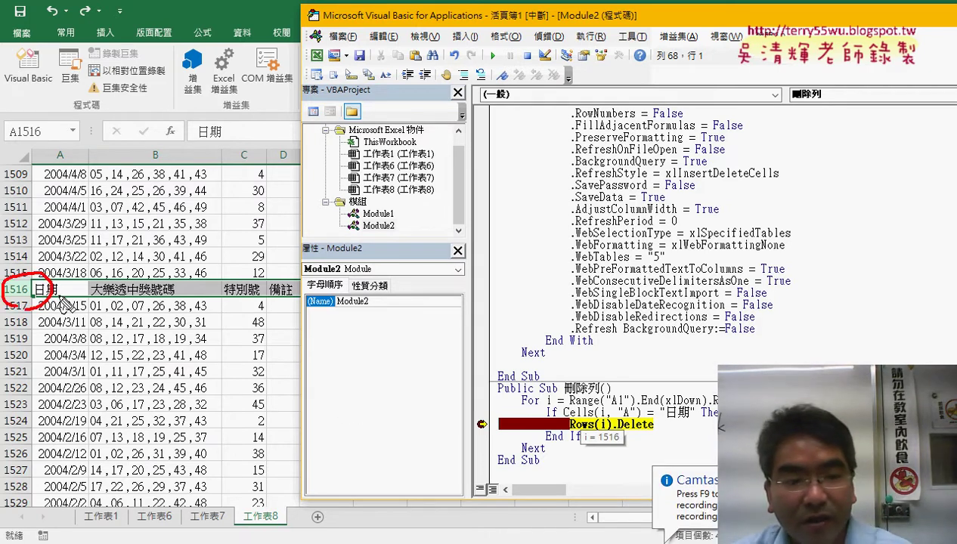
mouse_move(54, 289)
mouse_down()
mouse_move(102, 279)
mouse_move(111, 289)
mouse_up()
drag(572, 433, 655, 433)
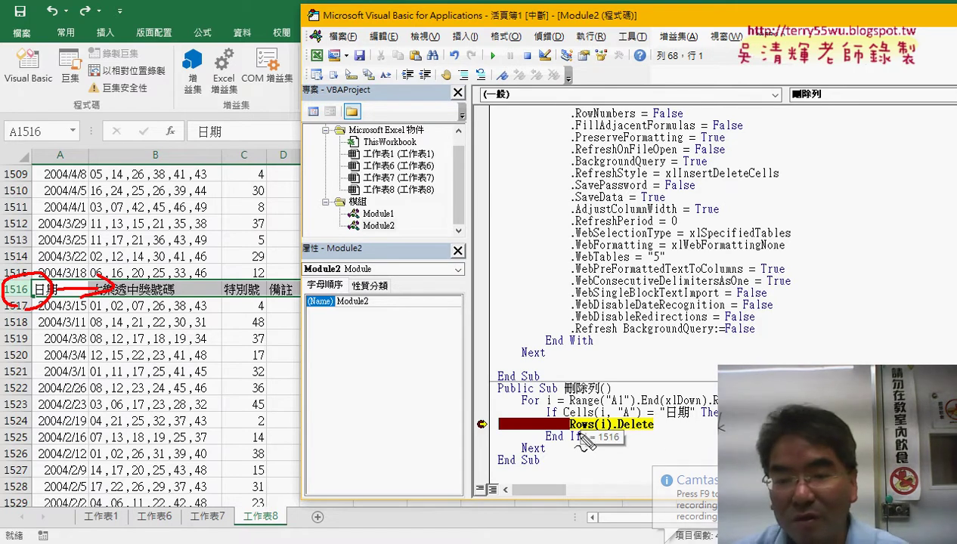
click(649, 428)
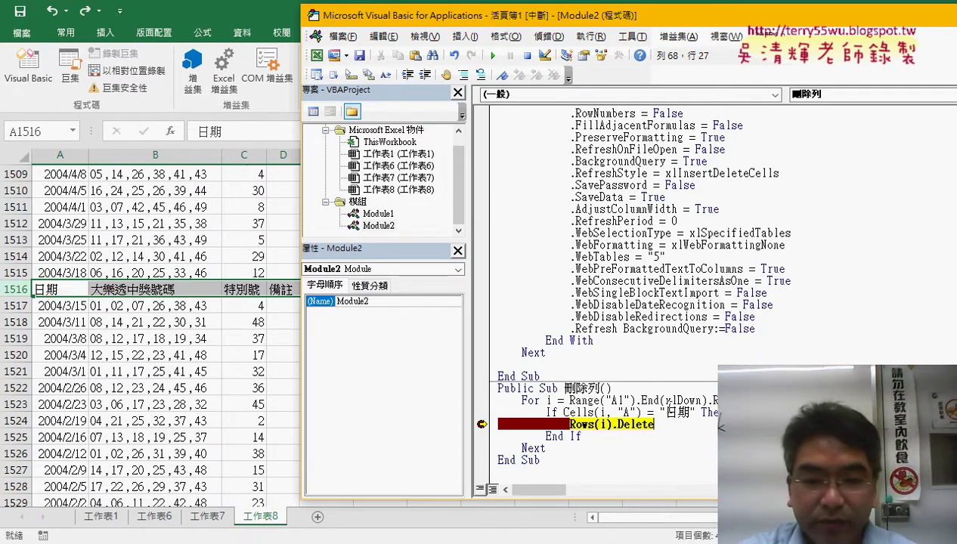
key(F8)
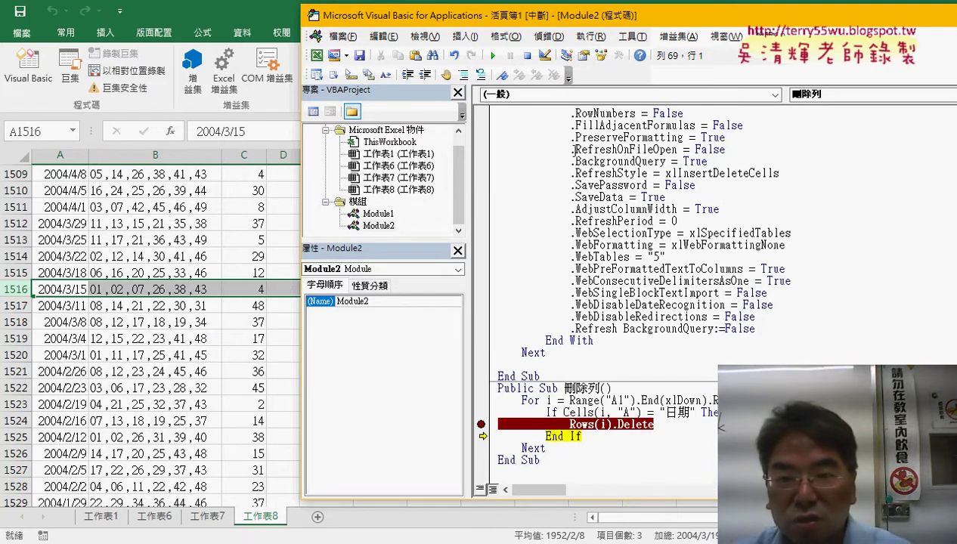
Continue the macro to the next header row and return to the worksheet.
click(493, 56)
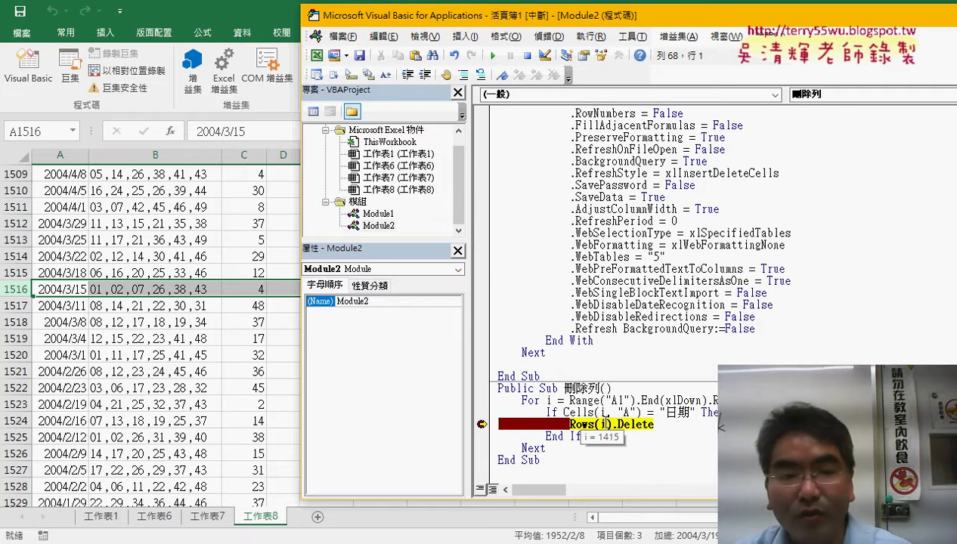
click(97, 256)
scroll(97, 255, up, 5)
Scroll up to the repeated header at row 1415, select A1415, and return to the VBA editor.
scroll(97, 255, up, 2)
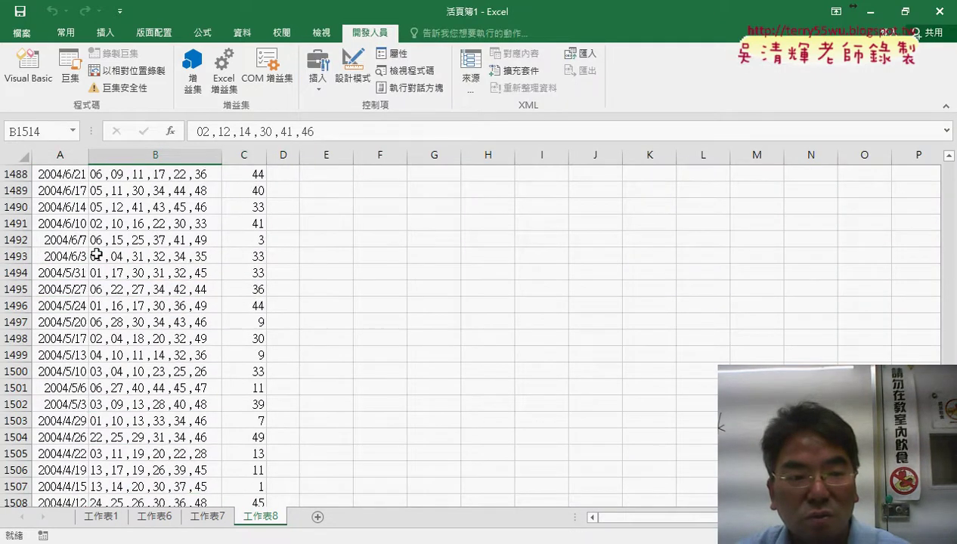
scroll(97, 255, up, 4)
scroll(97, 255, up, 1)
scroll(97, 255, up, 2)
scroll(97, 255, up, 2)
scroll(96, 255, up, 2)
scroll(77, 223, up, 3)
scroll(77, 223, up, 1)
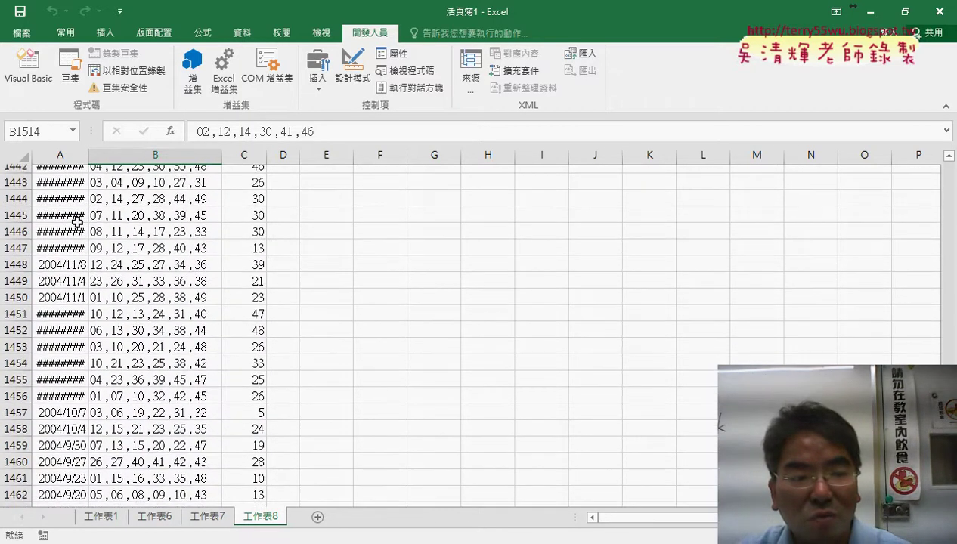
scroll(77, 224, up, 3)
scroll(77, 223, up, 4)
scroll(77, 224, up, 2)
scroll(77, 223, up, 1)
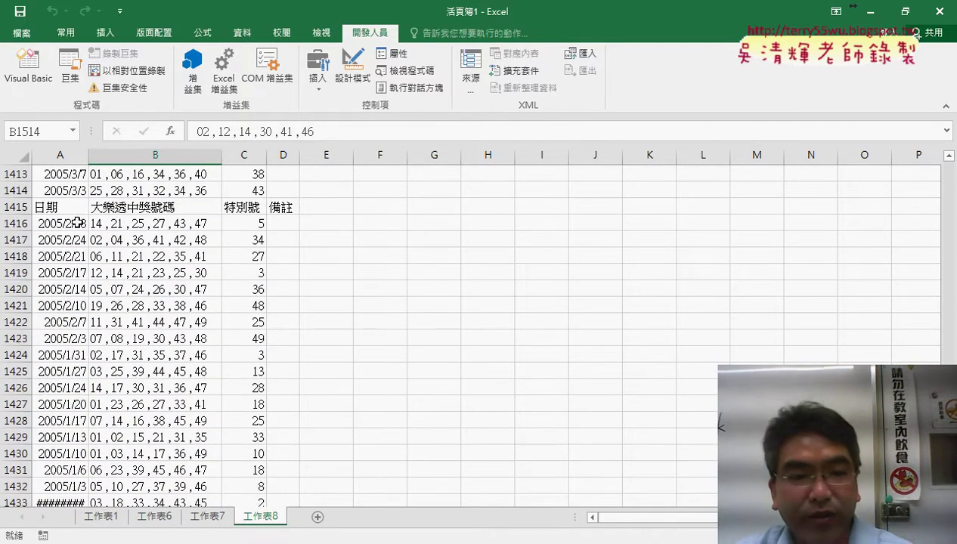
click(76, 209)
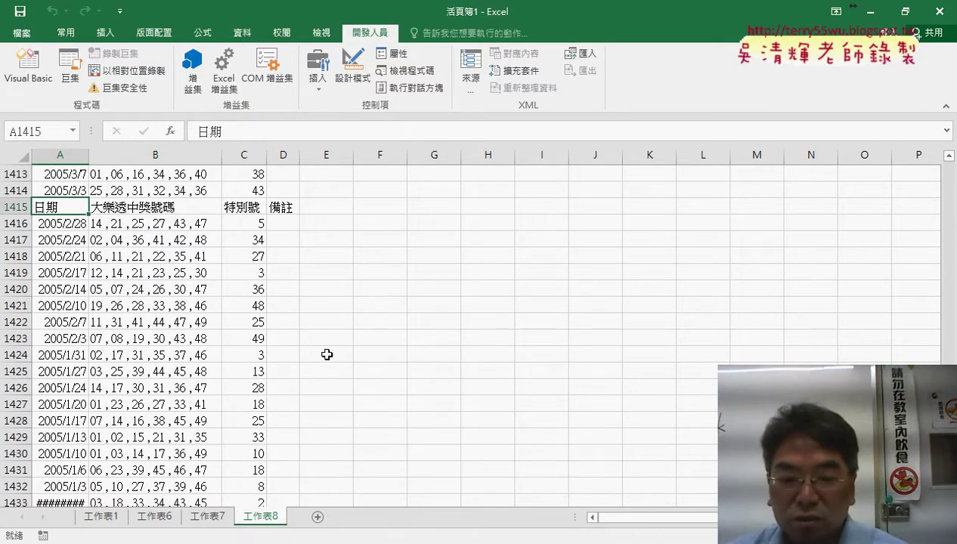
click(356, 454)
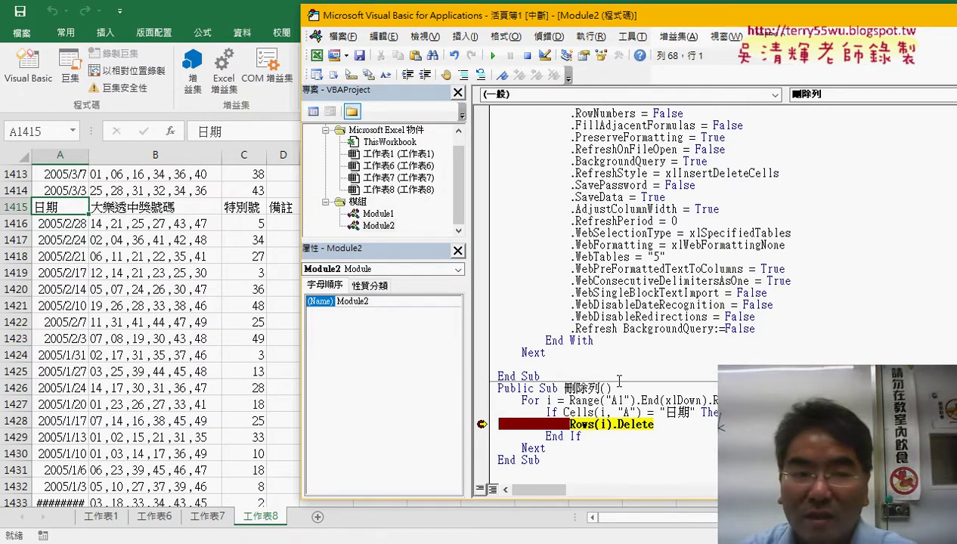
Step with F8 to delete row 1415, clear the breakpoint, and run 刪除列 to completion.
key(F8)
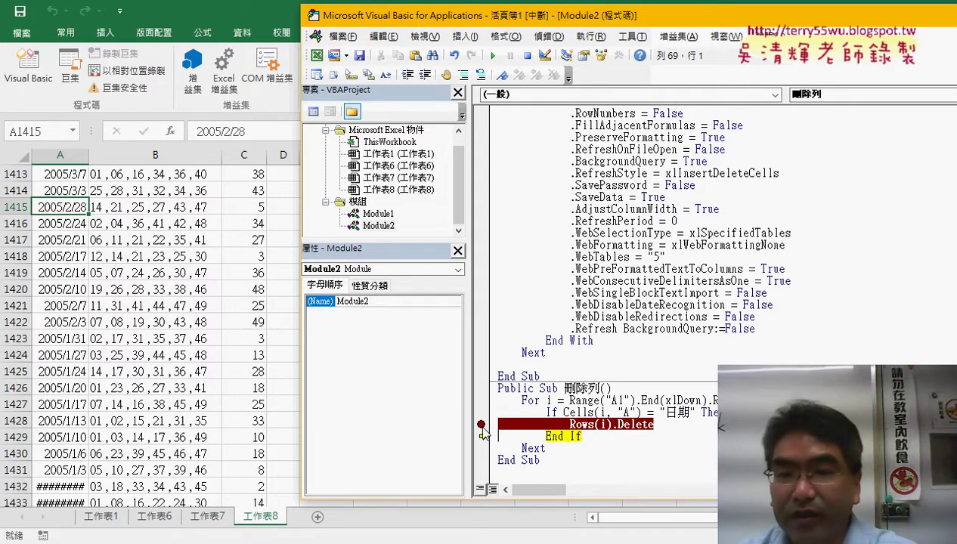
click(482, 425)
click(493, 55)
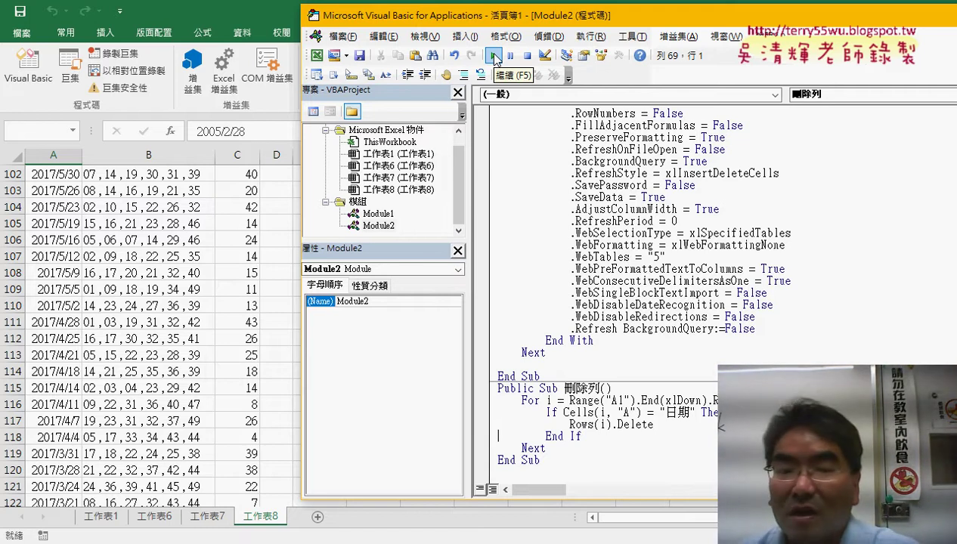
click(145, 344)
Point out the combined winning numbers in B2 and the space in D2:H2 for split values.
drag(939, 195, 940, 161)
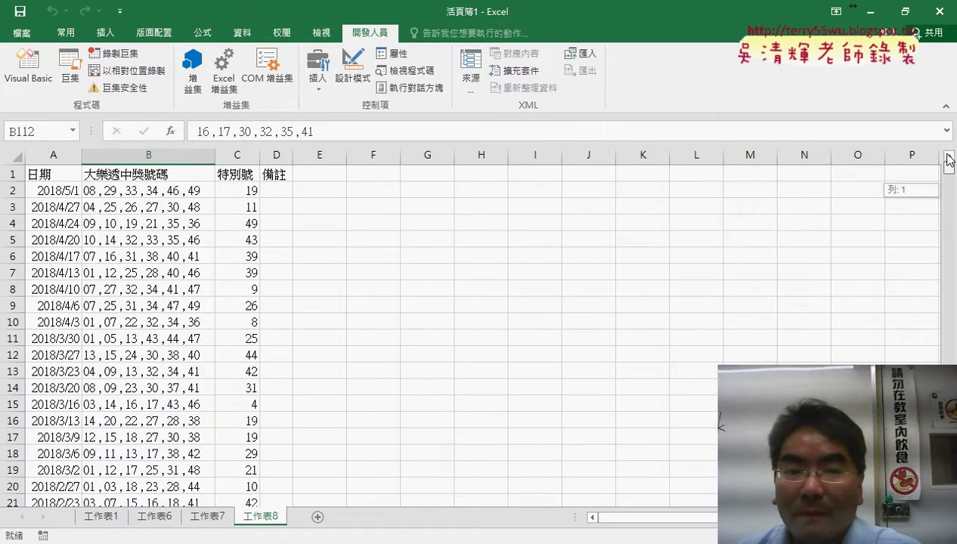
click(153, 192)
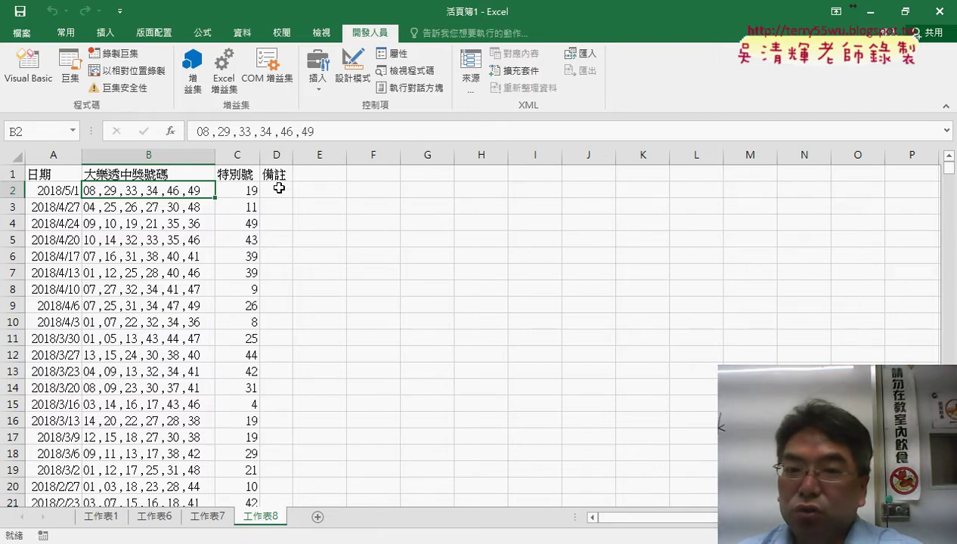
drag(279, 188, 496, 196)
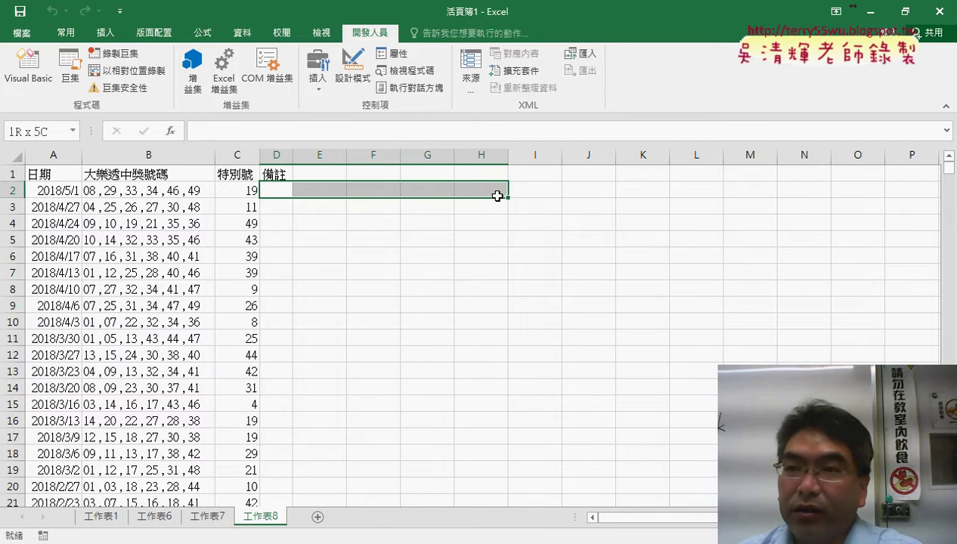
click(137, 192)
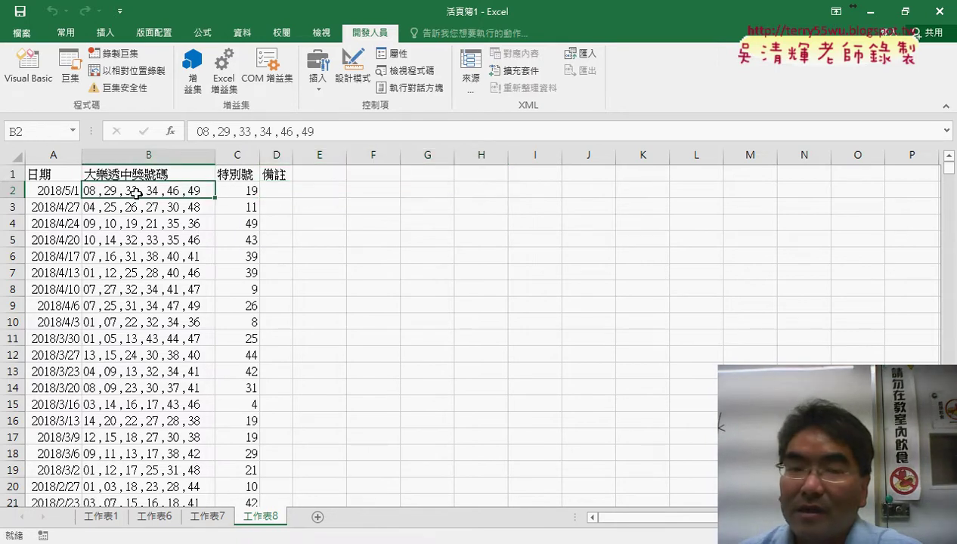
Enter 1 in D1 and fill the series 1 to 6 across D1:I1.
click(275, 174)
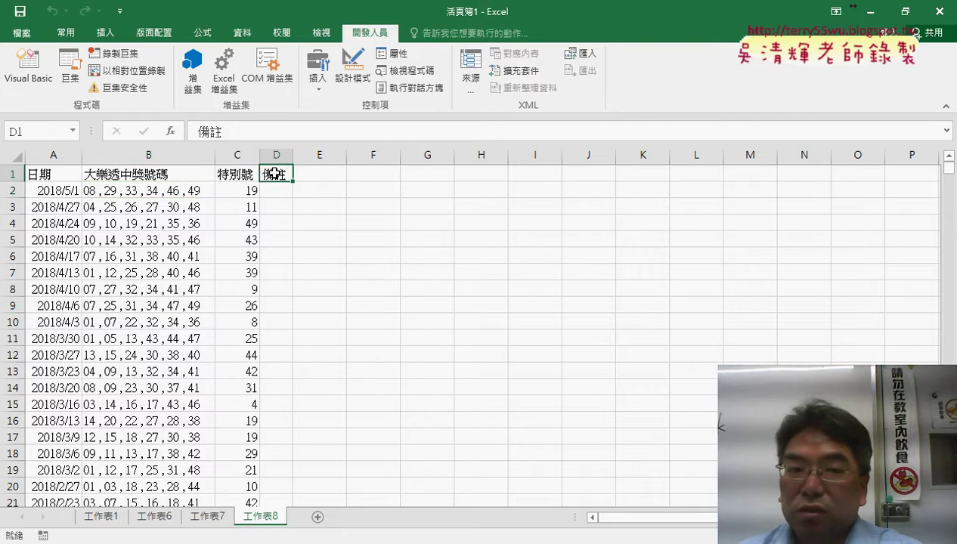
text(1)
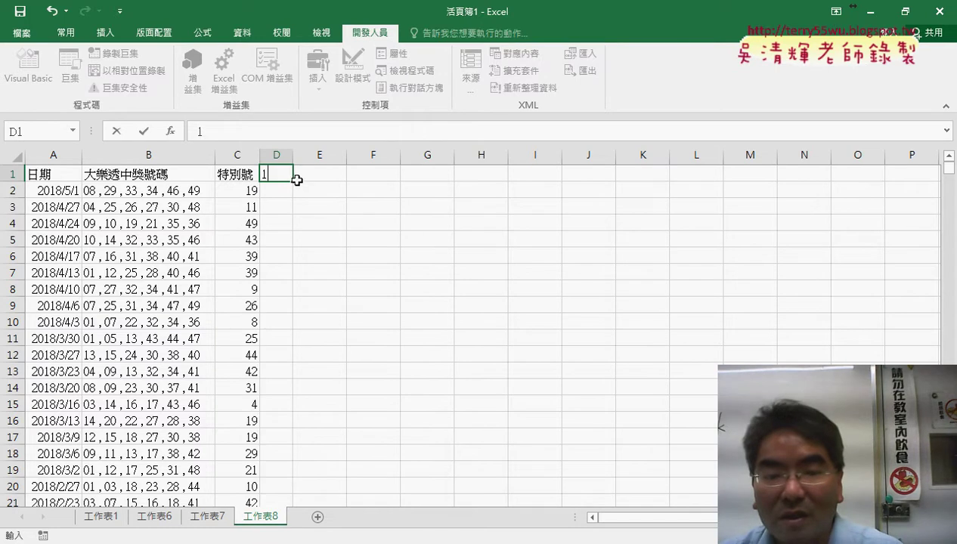
drag(293, 182, 560, 179)
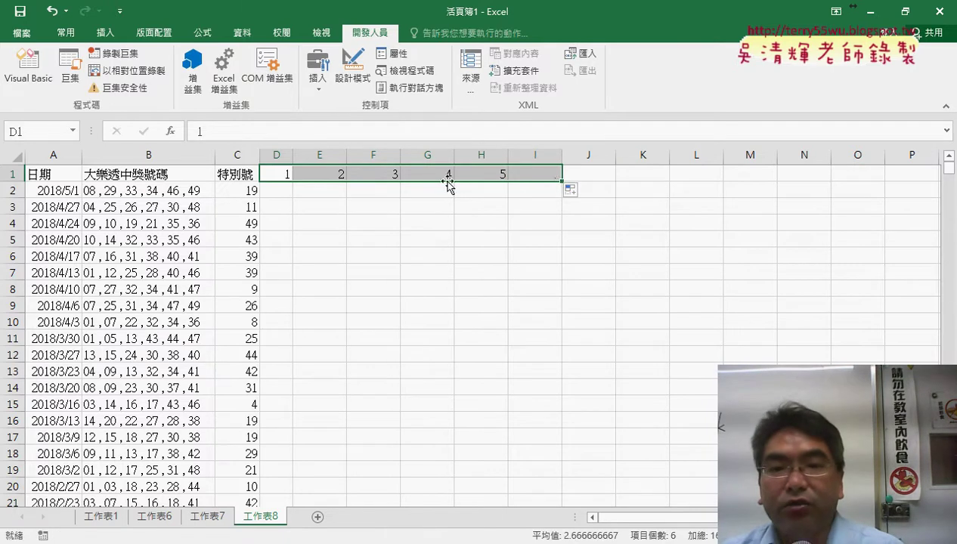
click(265, 175)
drag(292, 181, 560, 181)
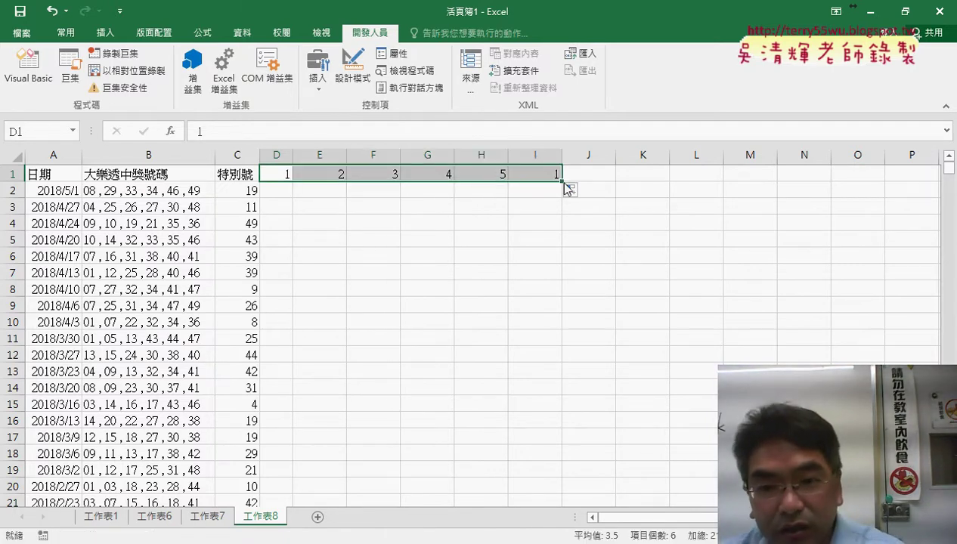
click(122, 193)
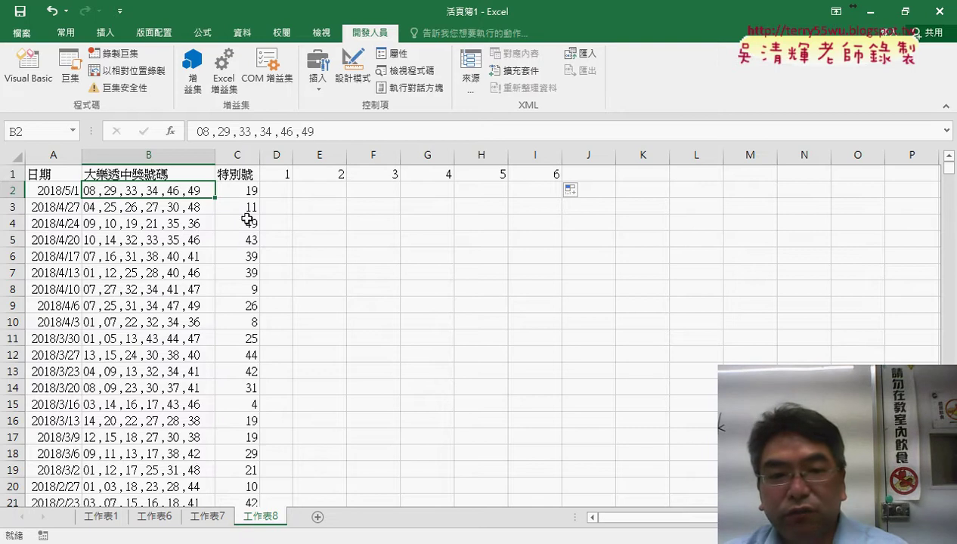
Select the winning-number strings from B2 down to the last data row with Ctrl+Shift+Down.
drag(277, 189, 541, 197)
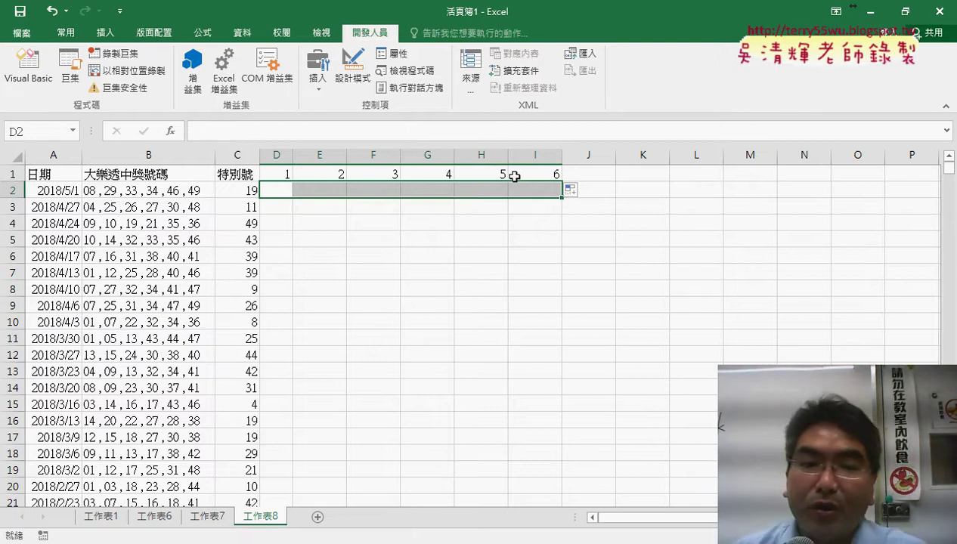
click(150, 191)
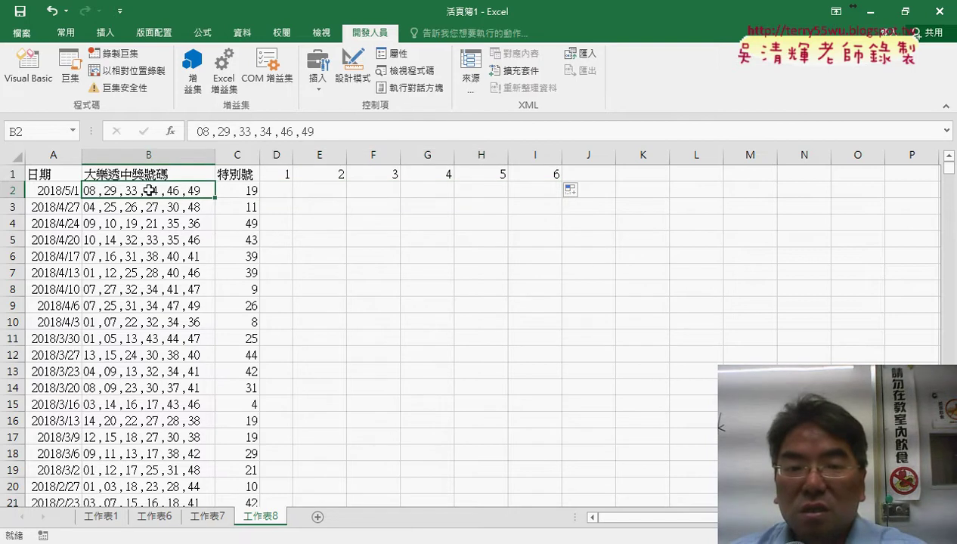
drag(280, 174, 527, 178)
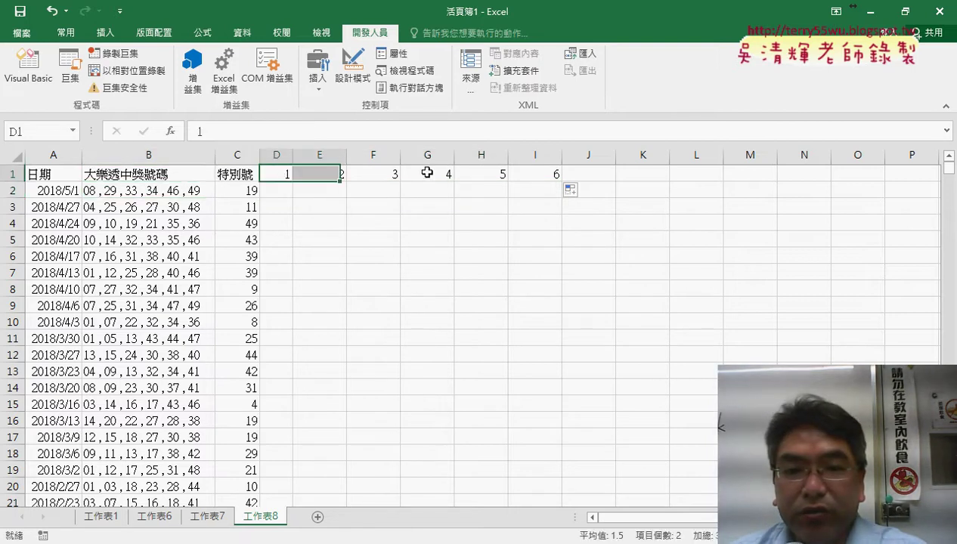
click(173, 192)
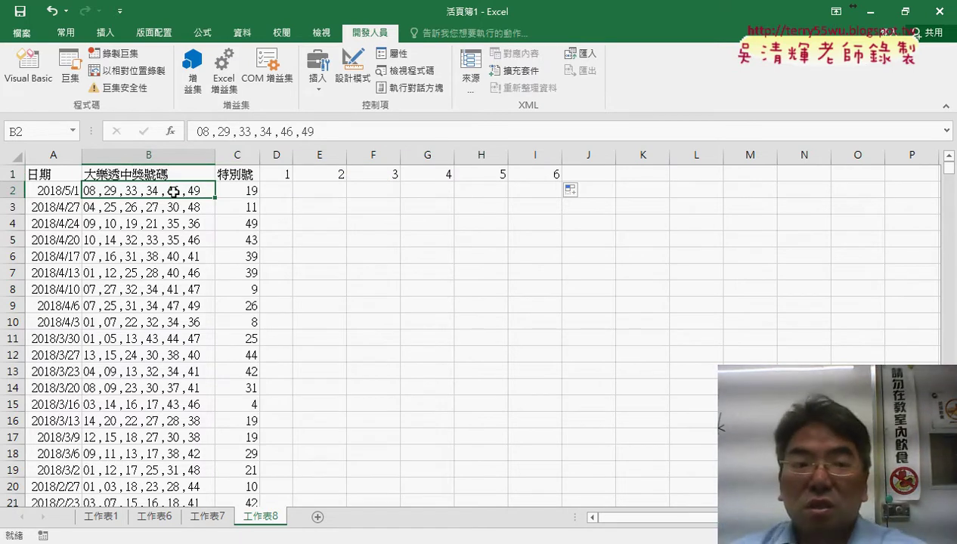
click(172, 172)
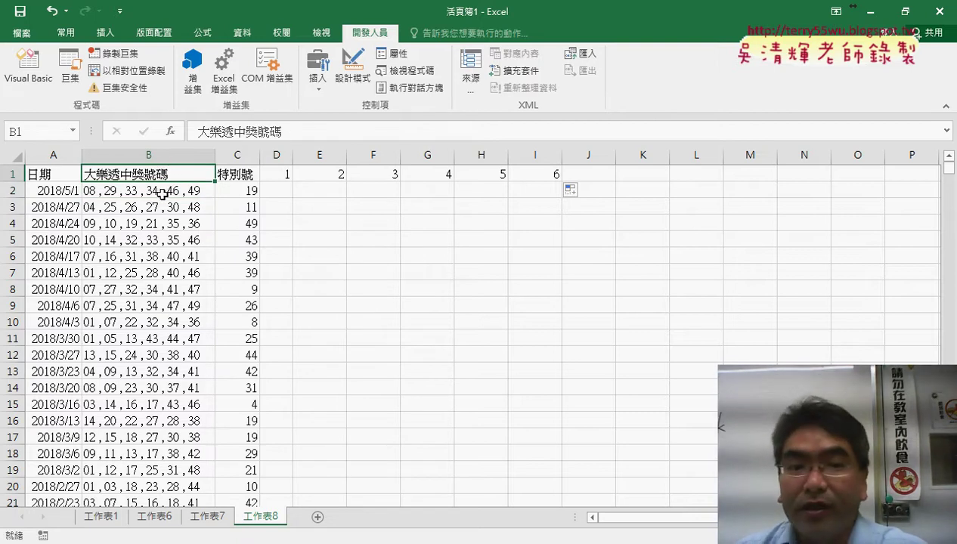
click(162, 194)
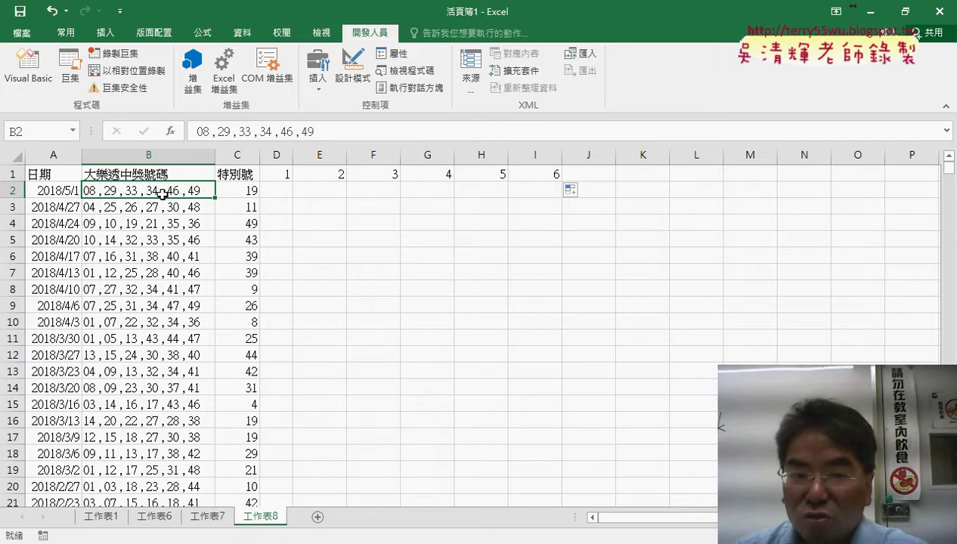
key(ctrl+shift+Down)
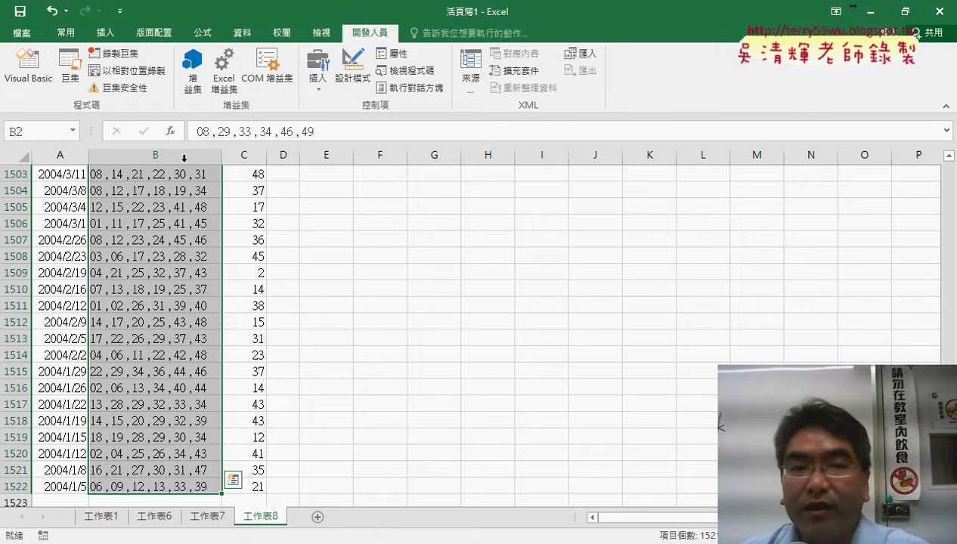
Split column B with Text to Columns, comma-delimited, into destination $D$2 through column I.
click(245, 33)
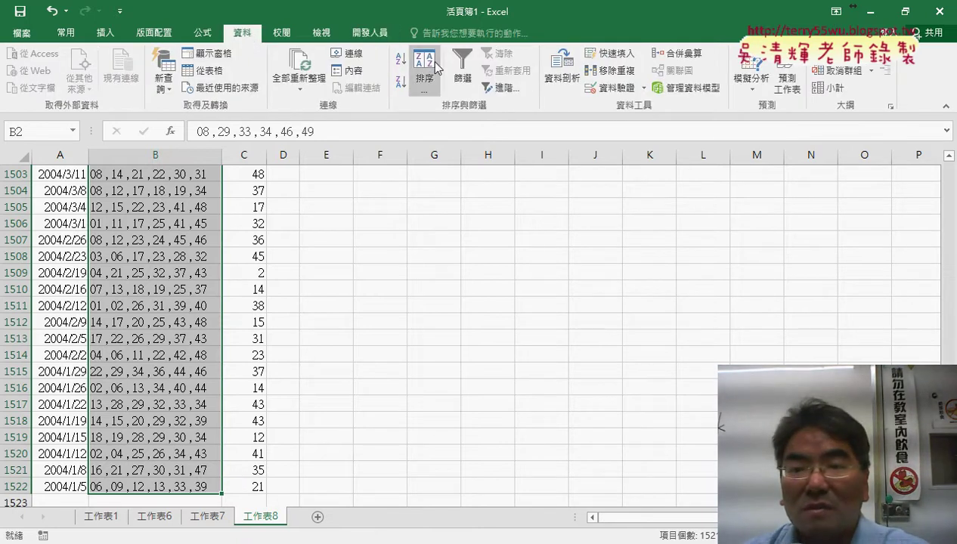
click(555, 78)
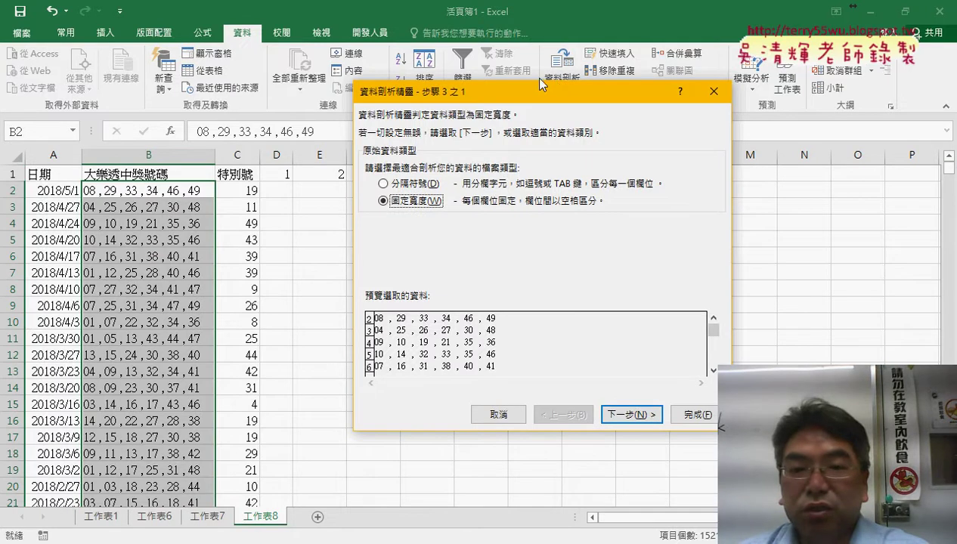
drag(486, 94, 623, 76)
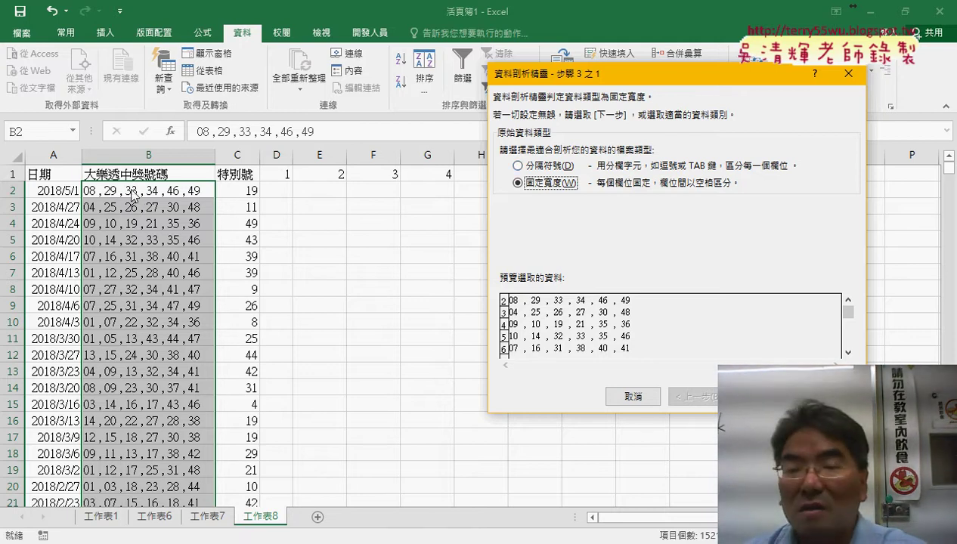
click(518, 165)
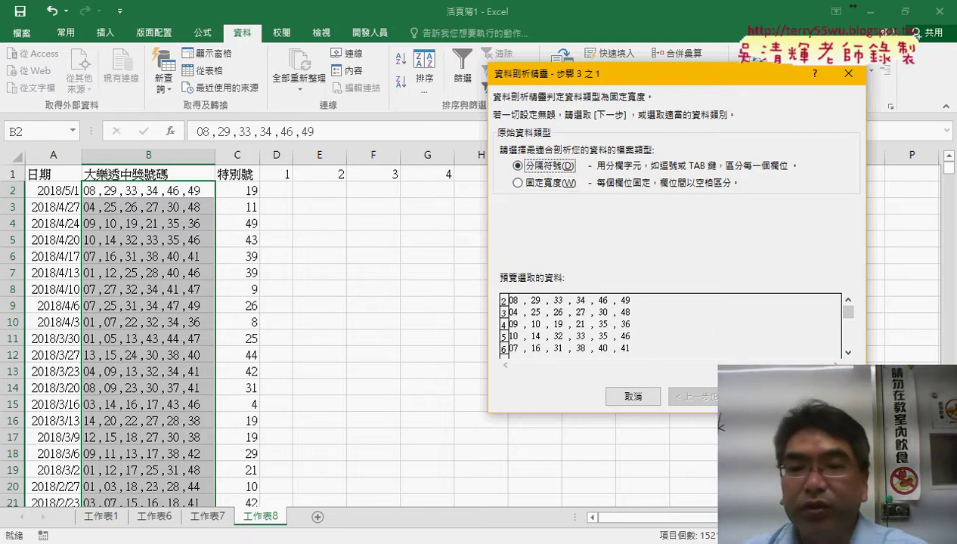
click(764, 397)
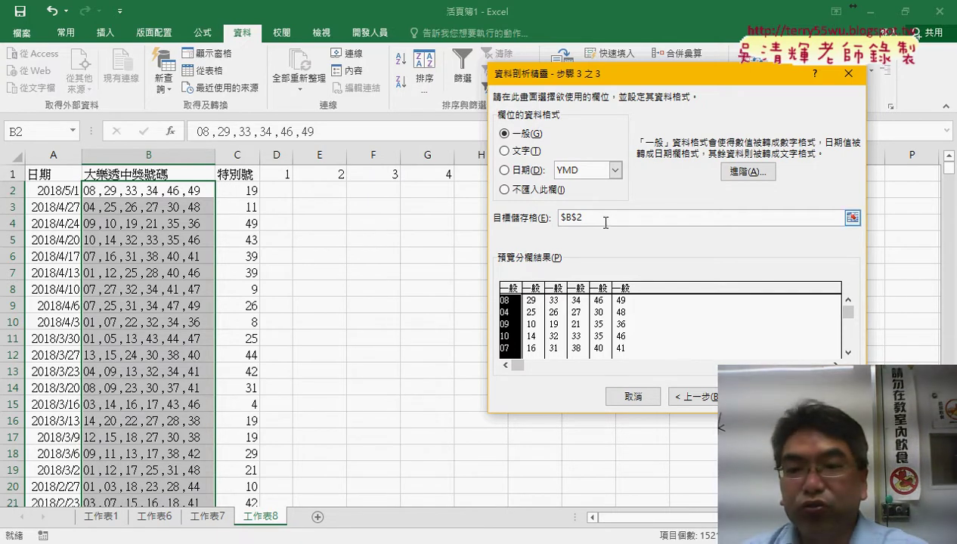
drag(605, 220, 558, 220)
click(279, 192)
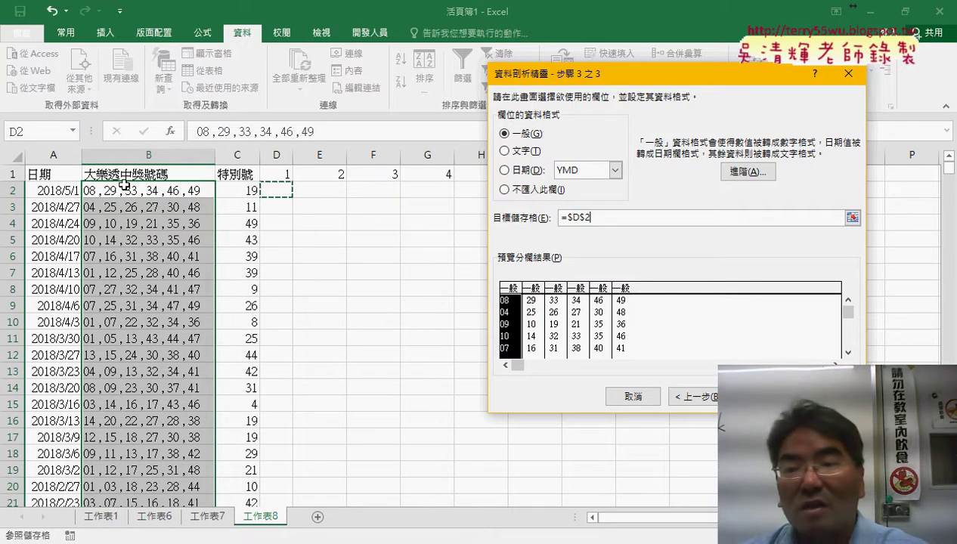
mouse_move(583, 78)
mouse_down()
mouse_move(735, 77)
mouse_move(627, 77)
mouse_up()
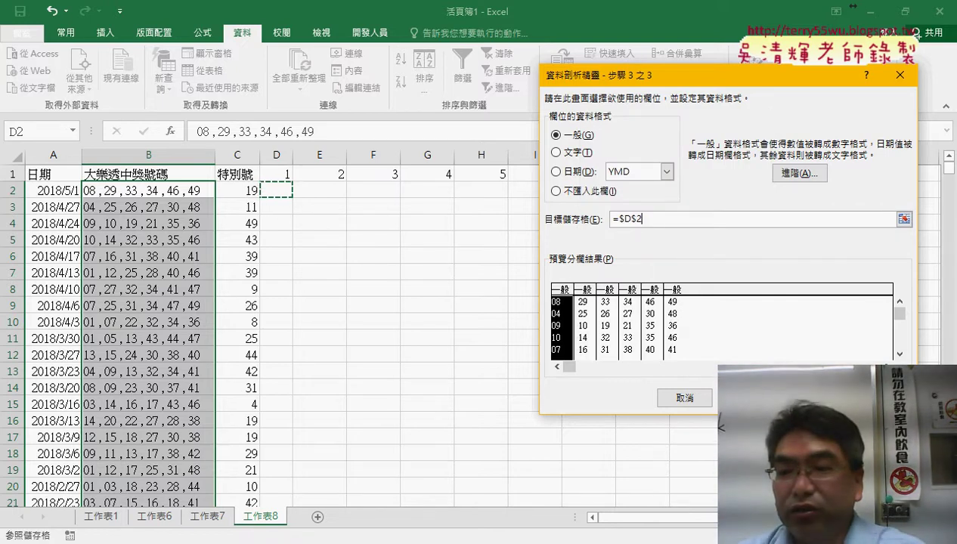
key(Return)
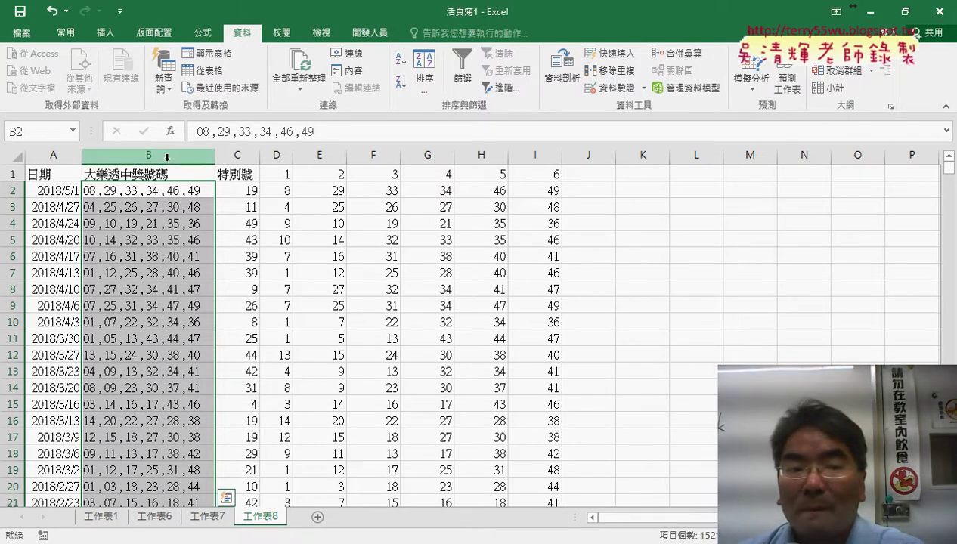
Delete the combined winning-numbers column B, then AutoFit the widths of columns A through H.
click(166, 155)
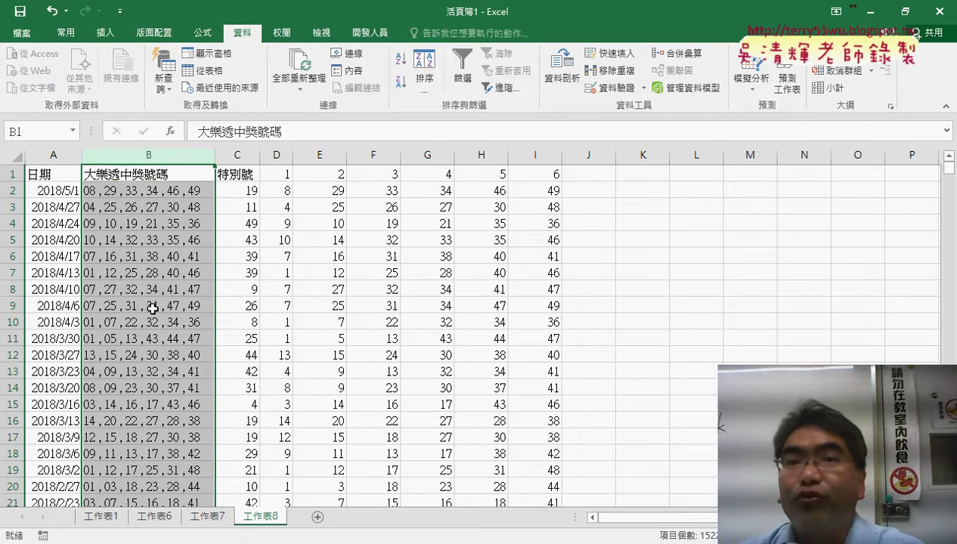
right_click(153, 266)
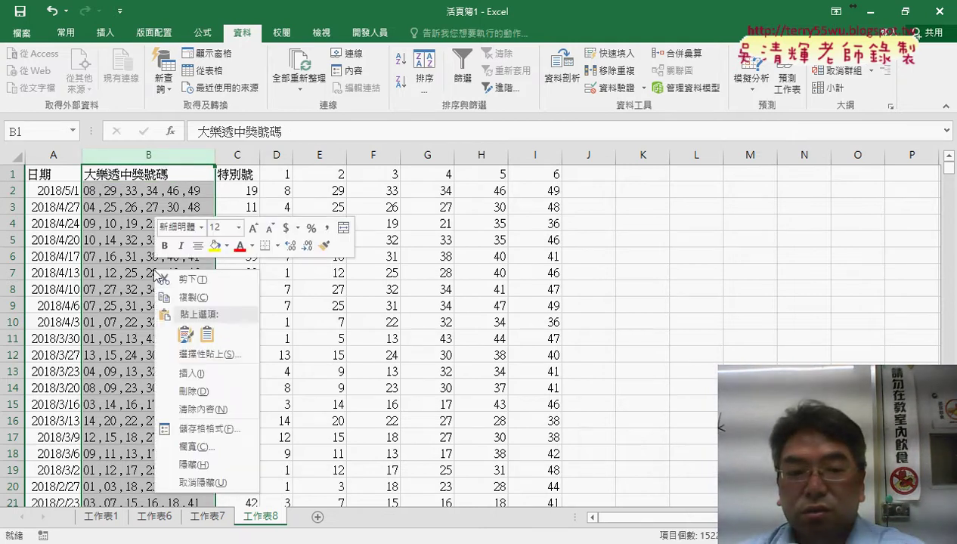
click(192, 392)
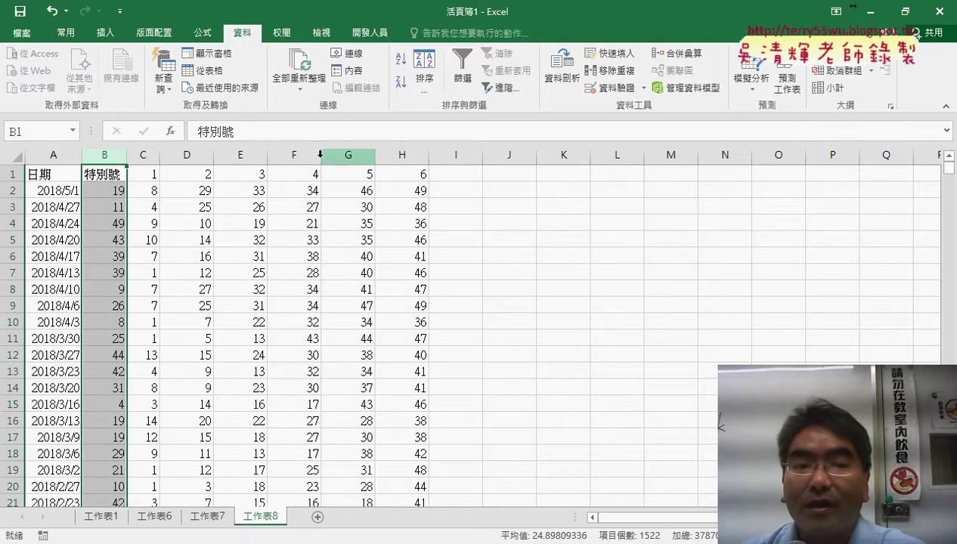
drag(41, 155, 416, 151)
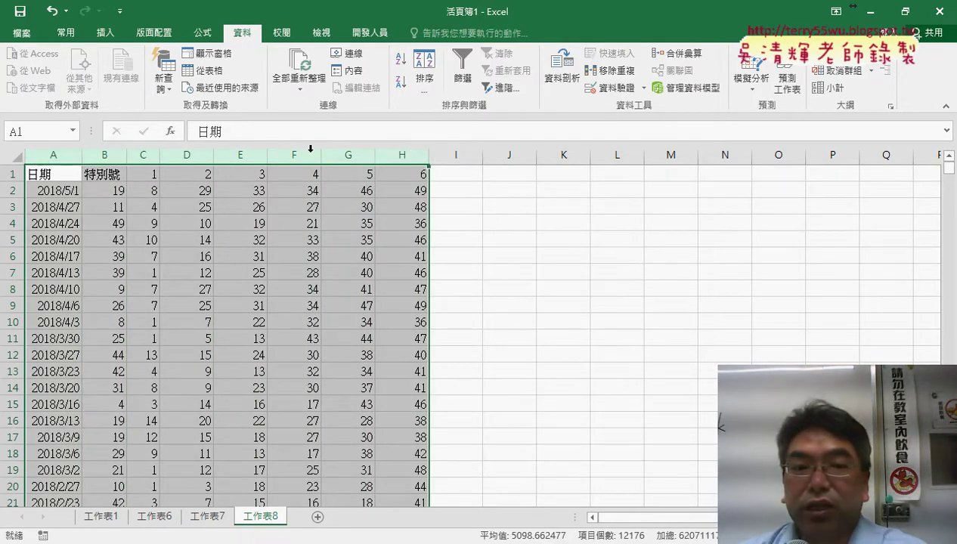
double_click(215, 162)
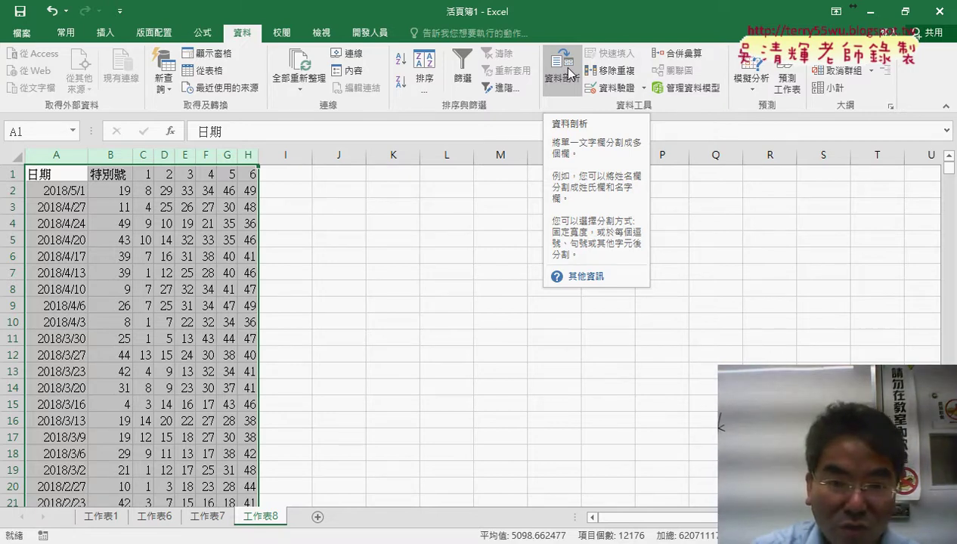
Undo back to the 備註 header, redo the six-column split, and delete column B again.
key(ctrl+z)
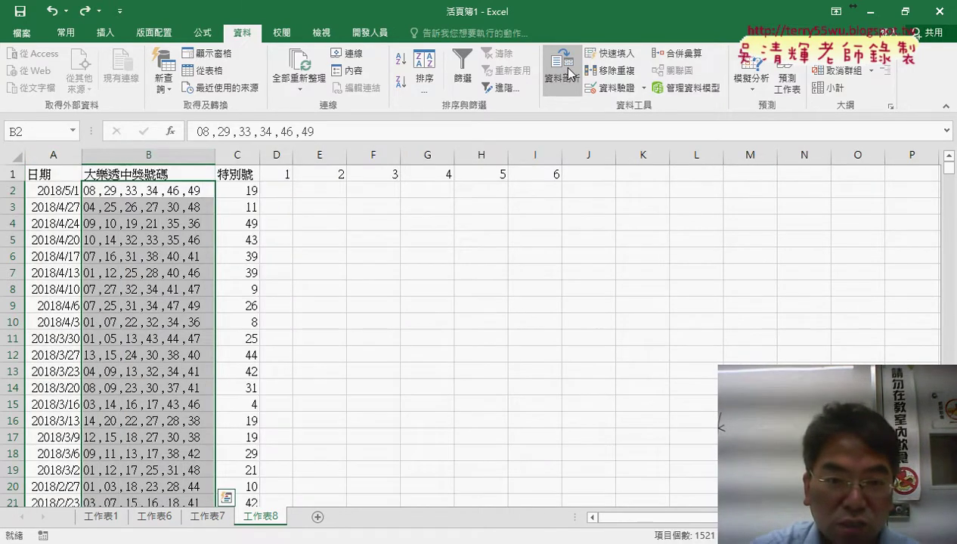
key(ctrl+z)
key(ctrl+z)
key(ctrl+z)
key(ctrl+z)
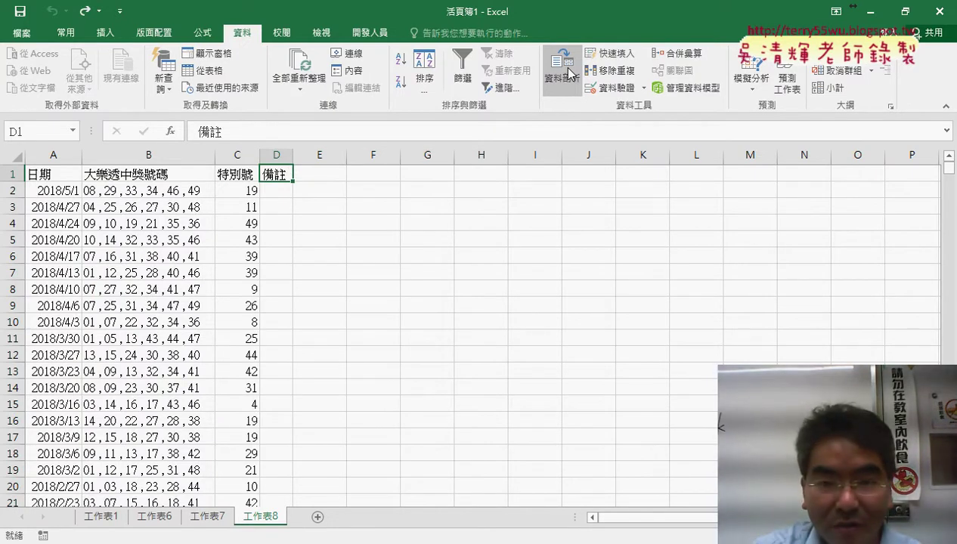
key(ctrl+y)
key(ctrl+y)
key(ctrl+y)
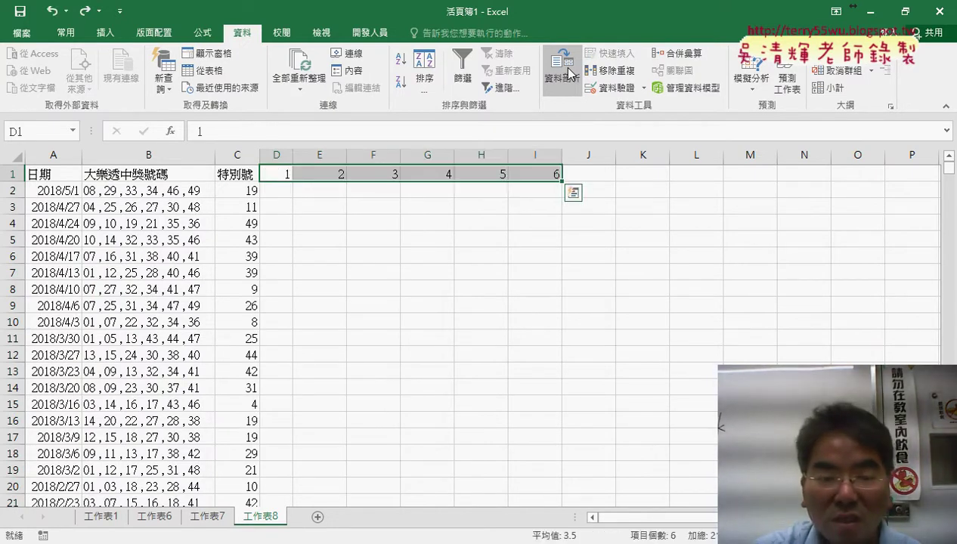
key(ctrl+y)
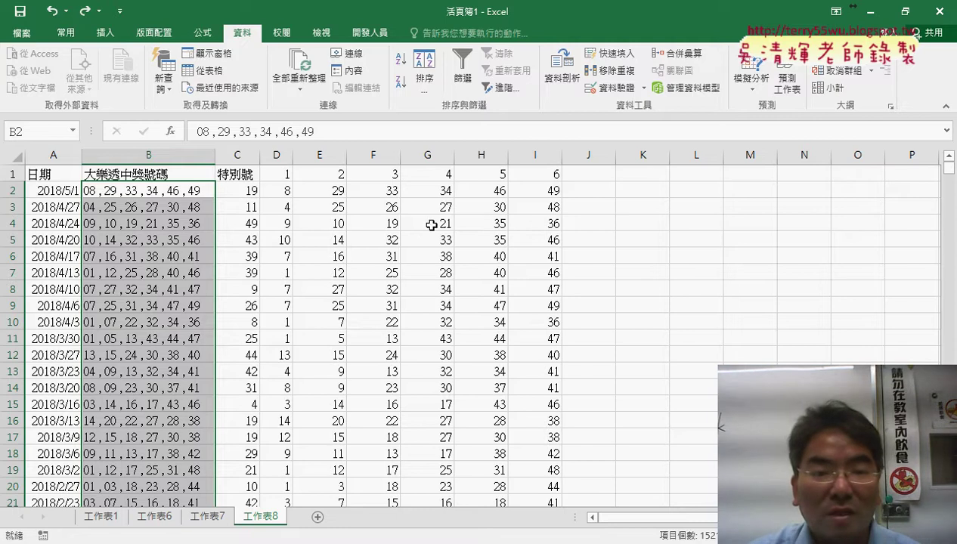
right_click(171, 153)
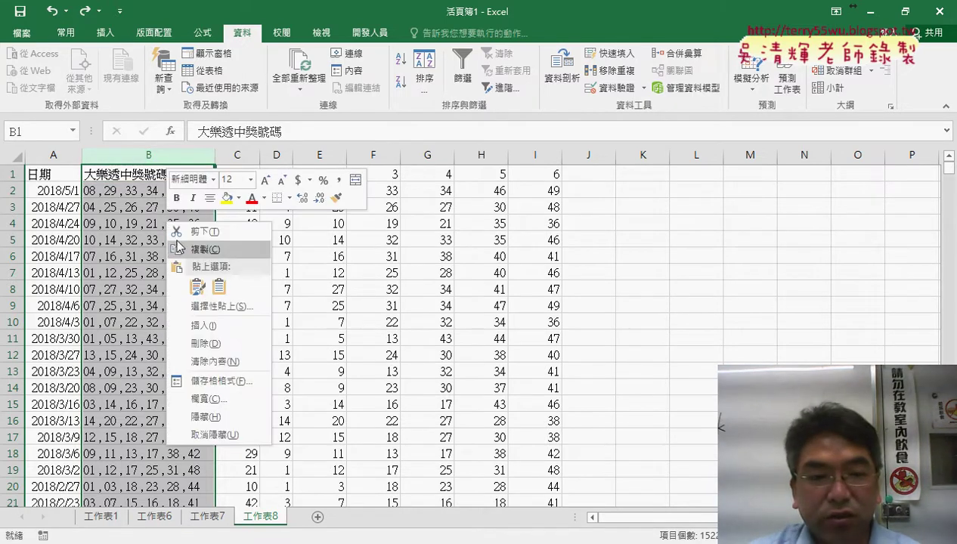
click(220, 339)
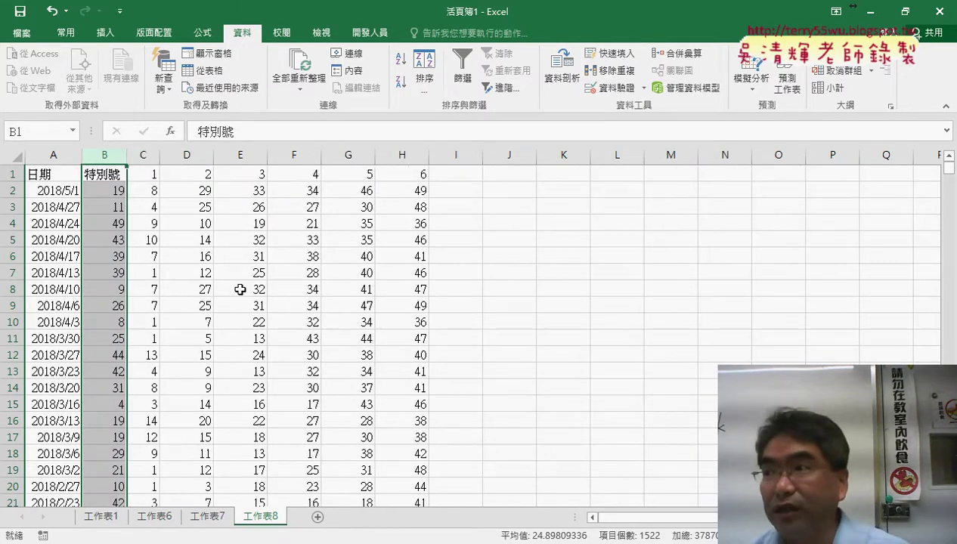